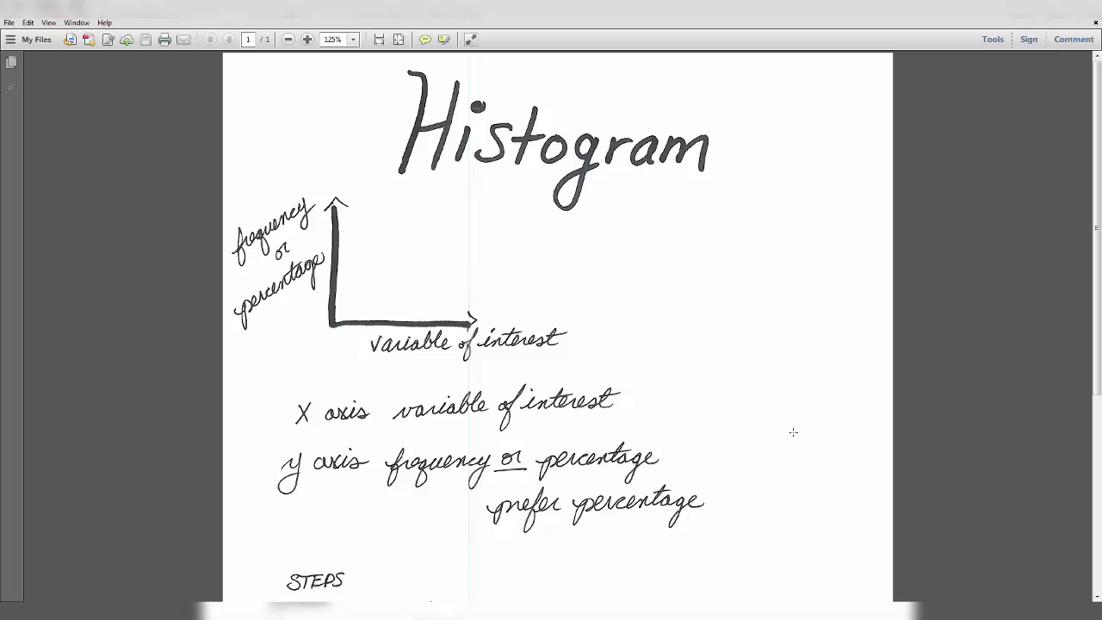
Switch from the PDF notes to the Excel workbook with the Utility Charge, Bins and Midpoints data
scroll(793, 431, down, 5)
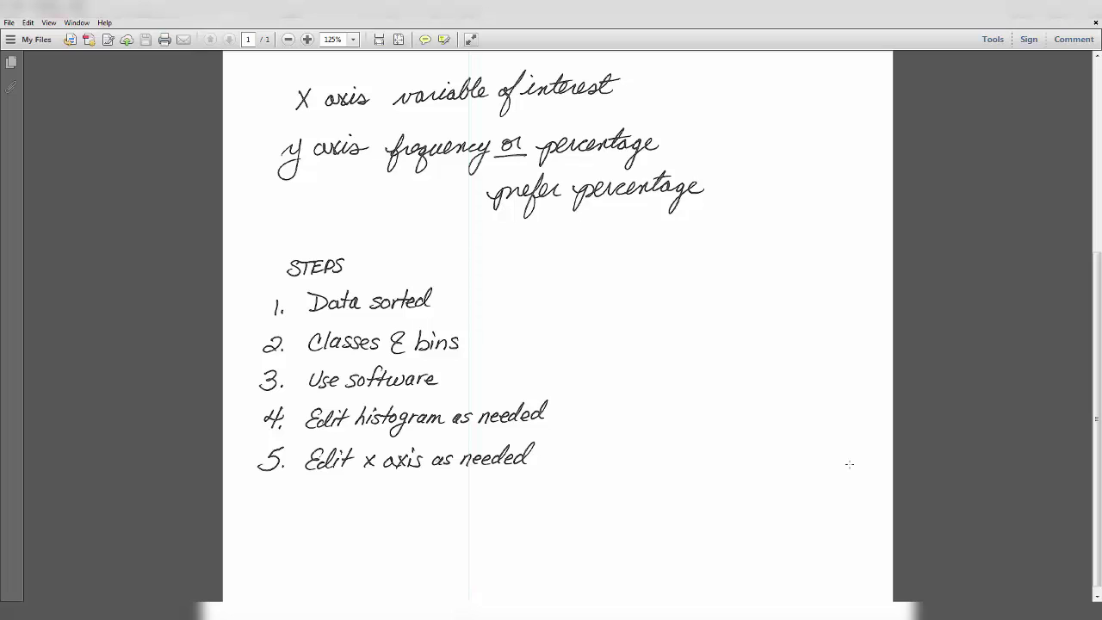
scroll(849, 464, up, 5)
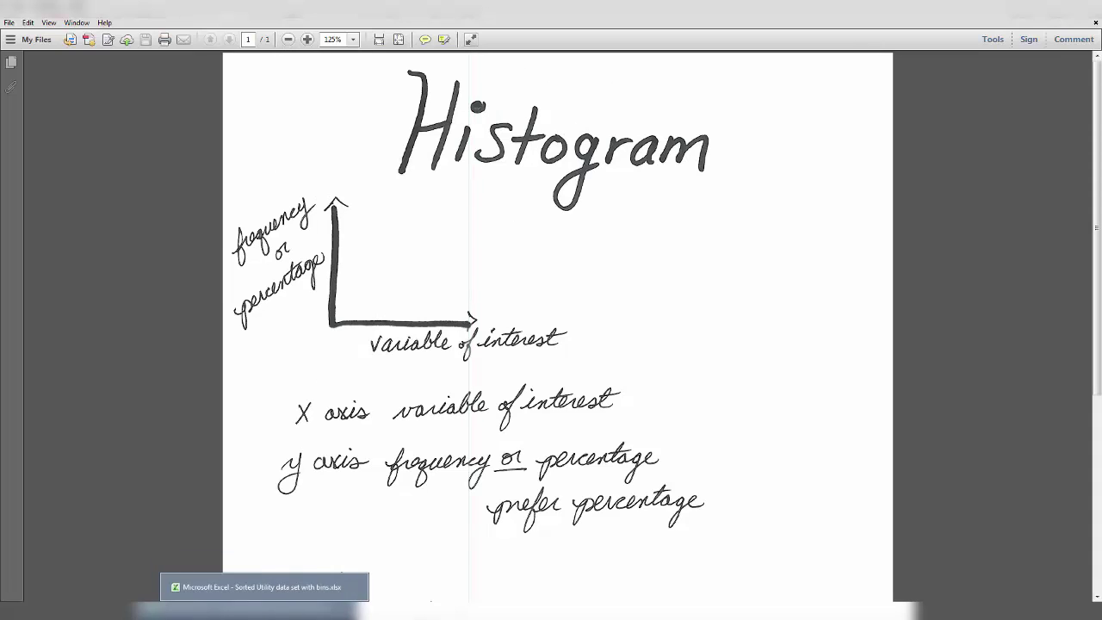
click(274, 594)
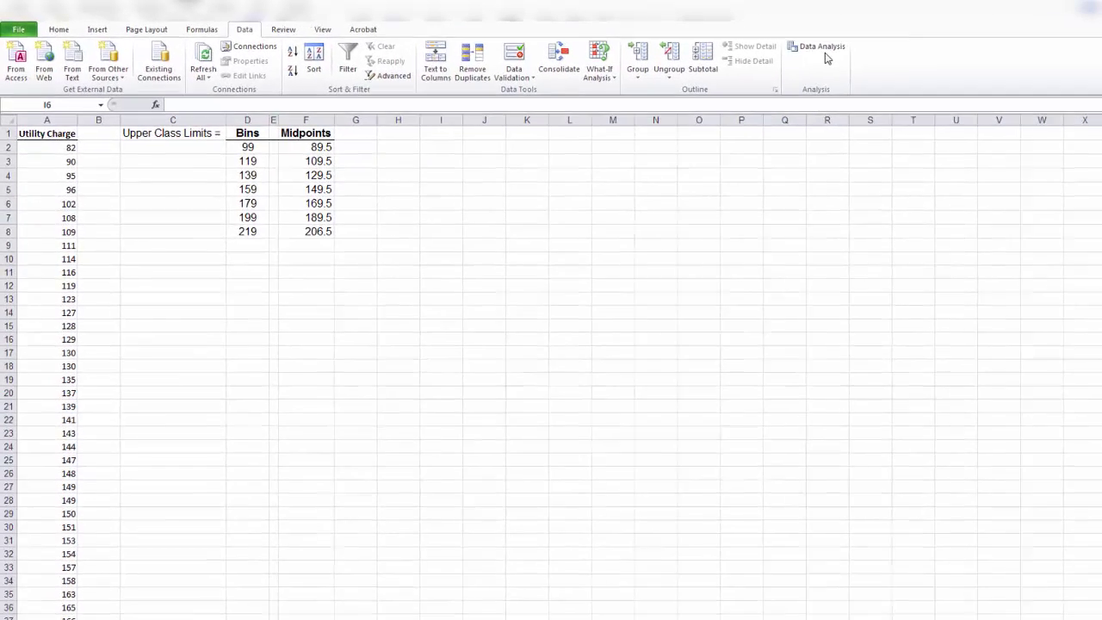
Set up the Histogram analysis with input range A1:A51 and bin range D1:D8
click(825, 52)
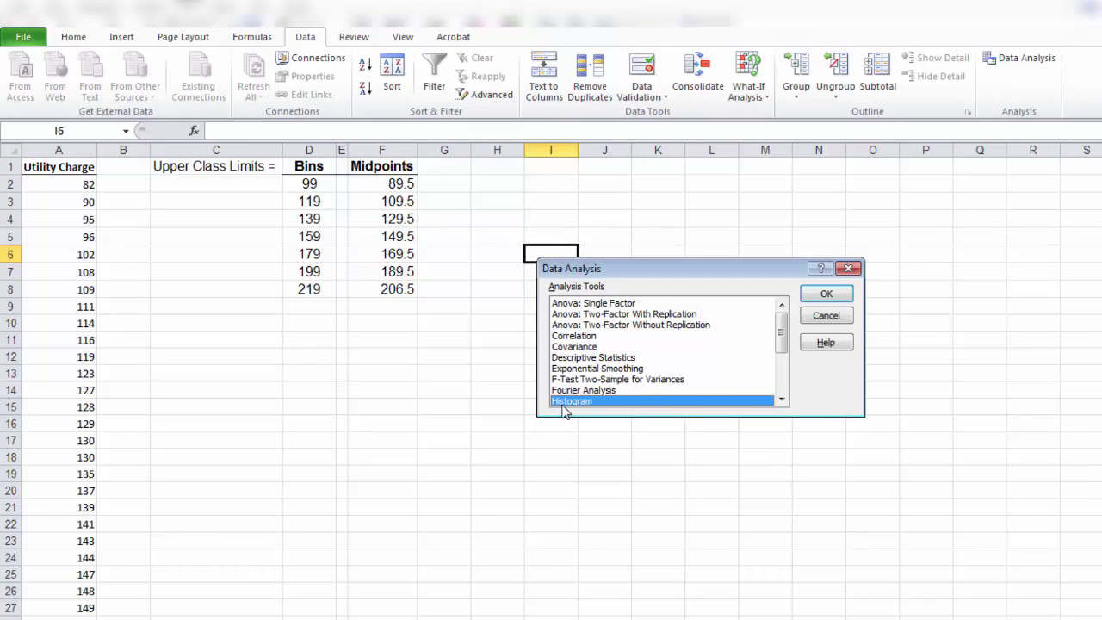
click(827, 296)
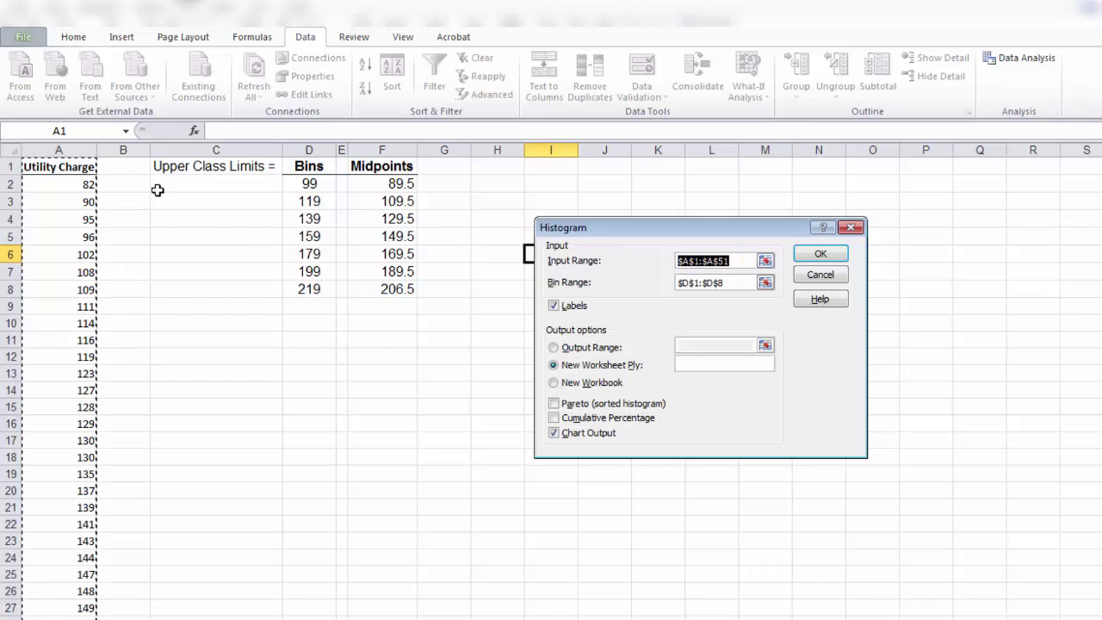
click(83, 167)
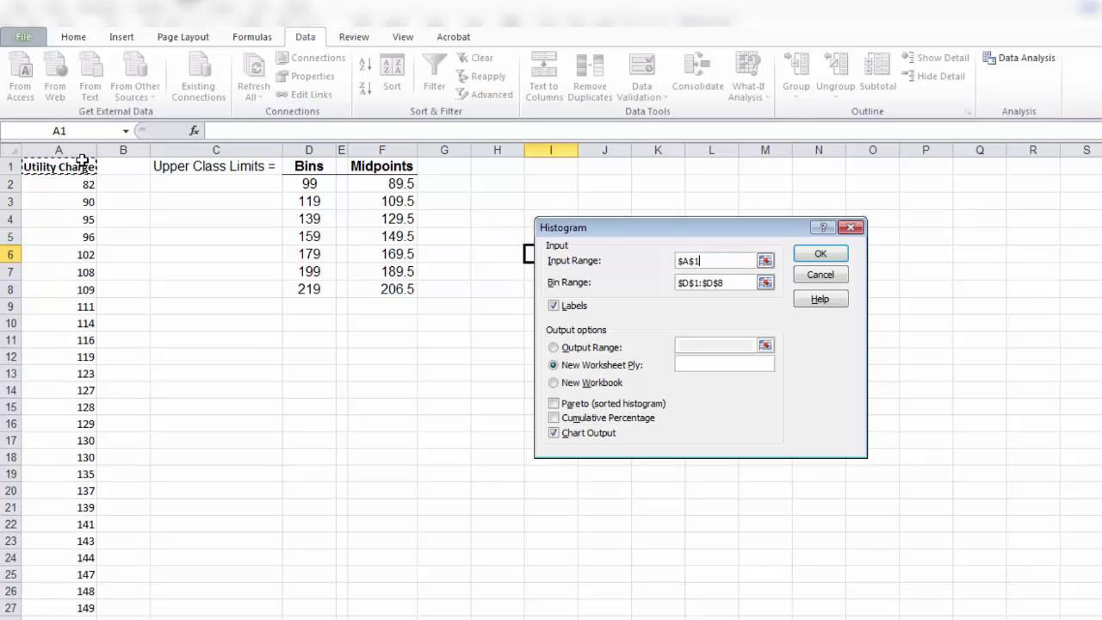
key(ctrl+shift+Down)
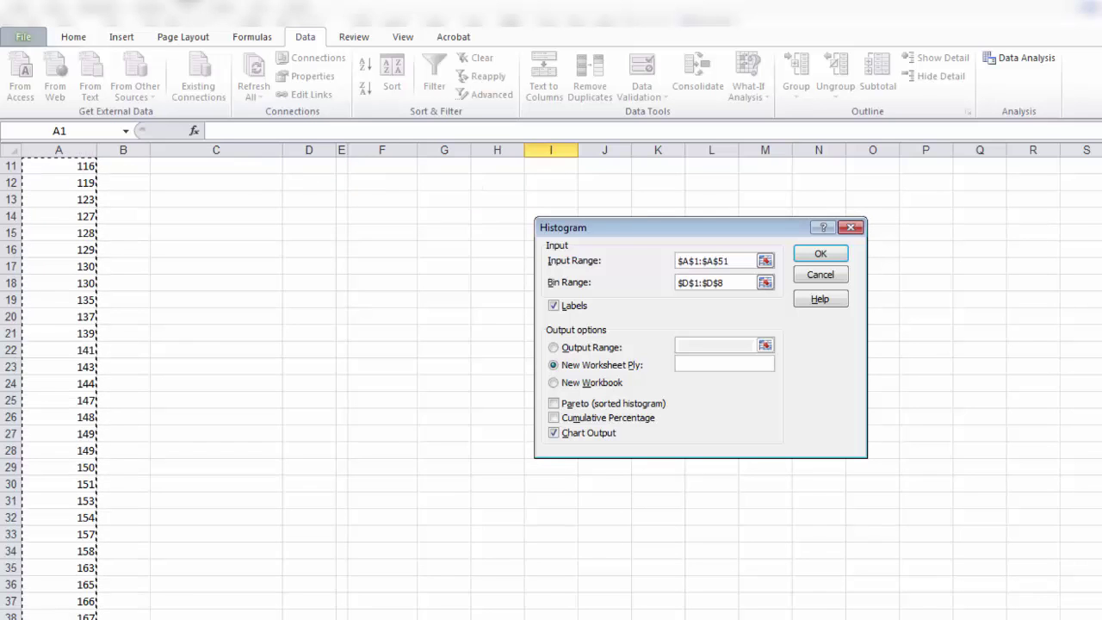
scroll(877, 217, up, 3)
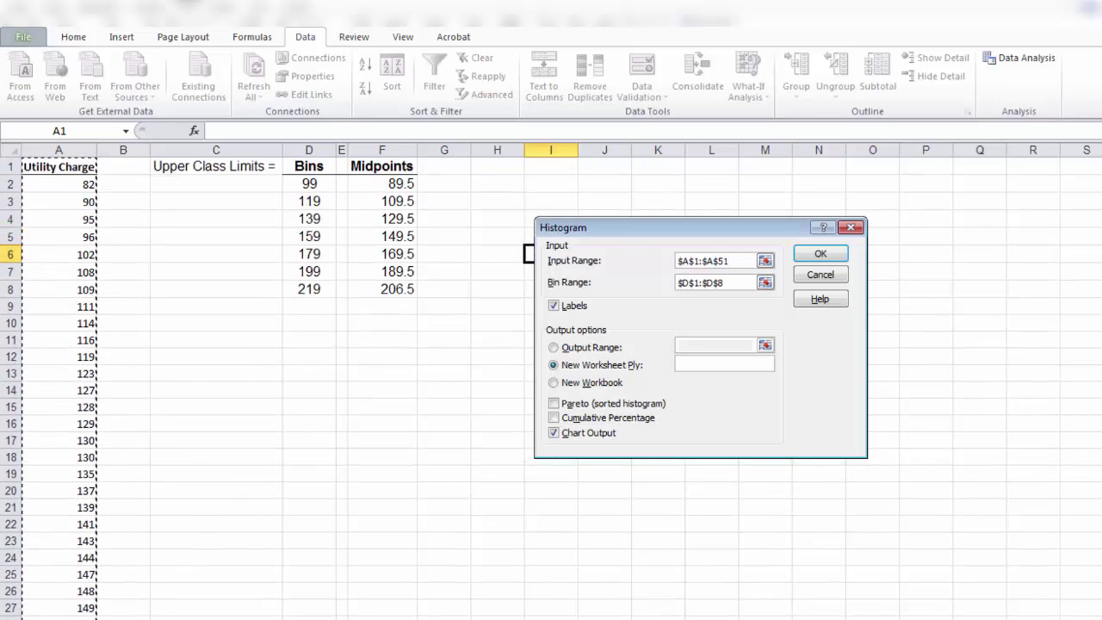
click(721, 281)
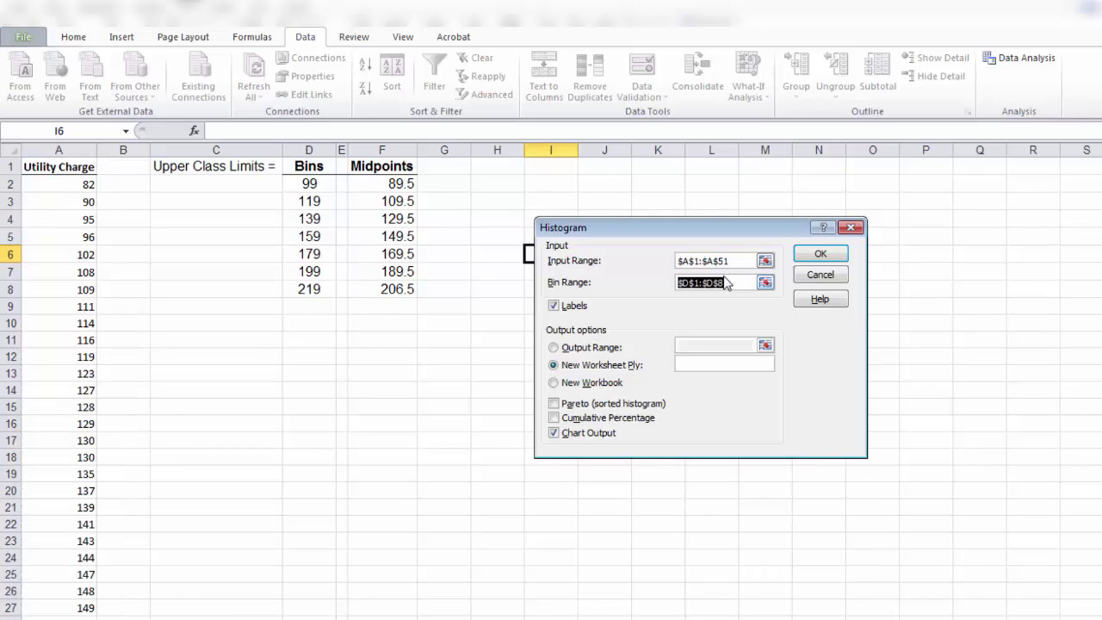
click(310, 166)
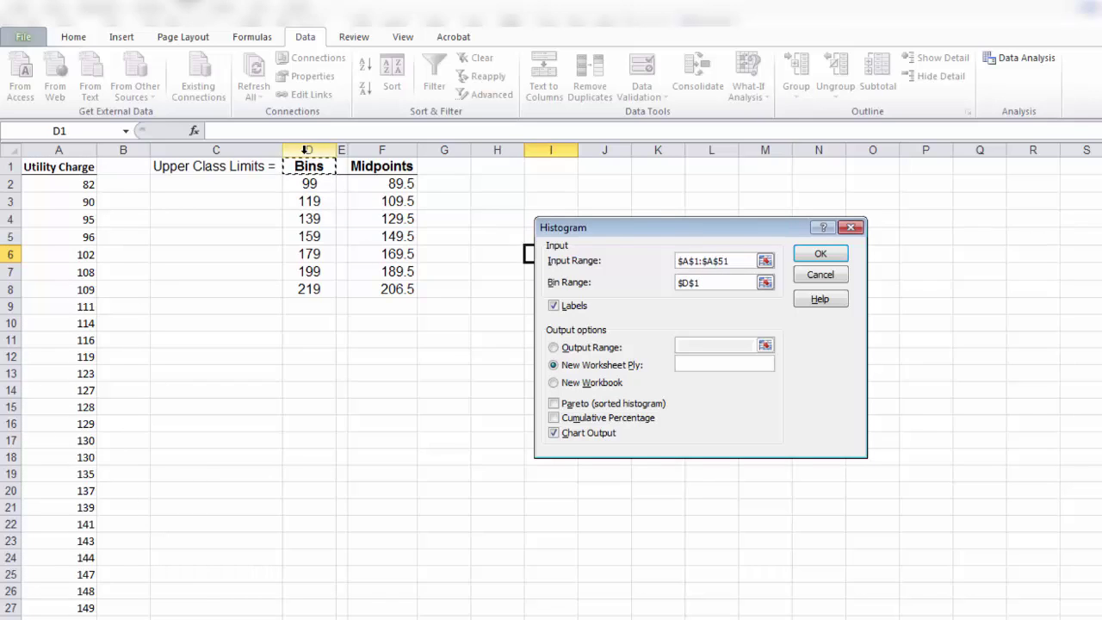
key(ctrl+shift+Down)
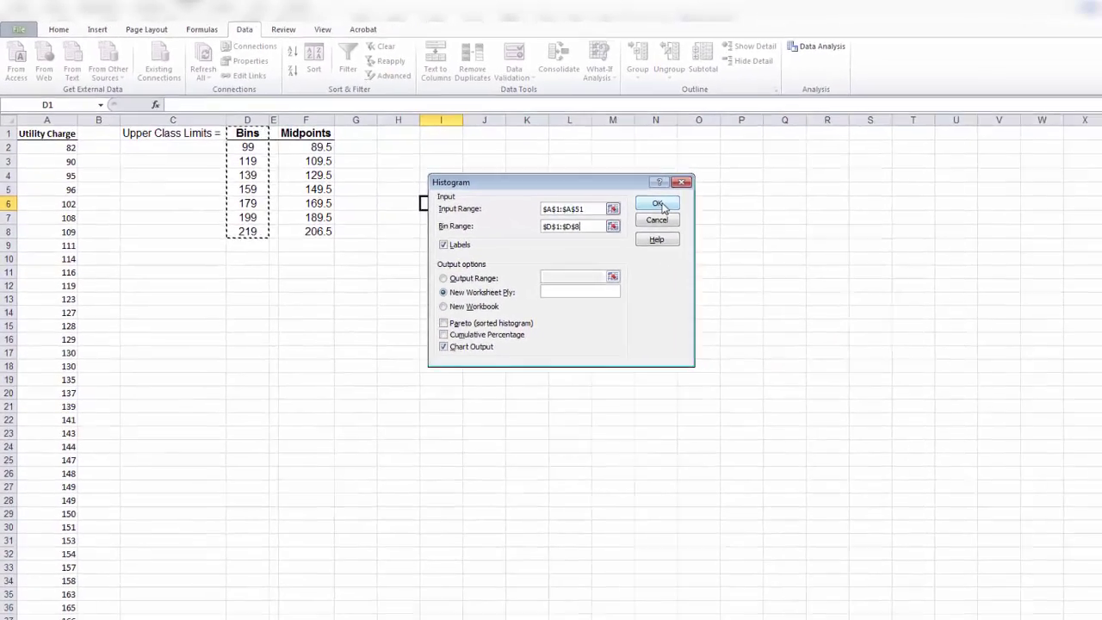
Generate the histogram output and resize the chart to 5.2 inches wide and 3.6 inches tall
click(821, 254)
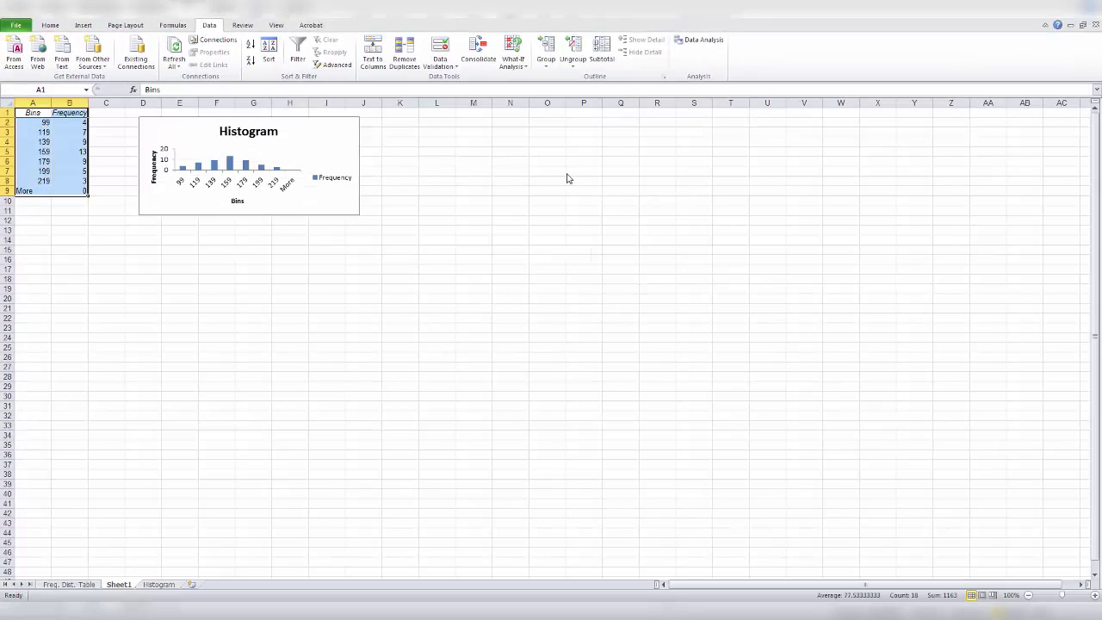
click(303, 140)
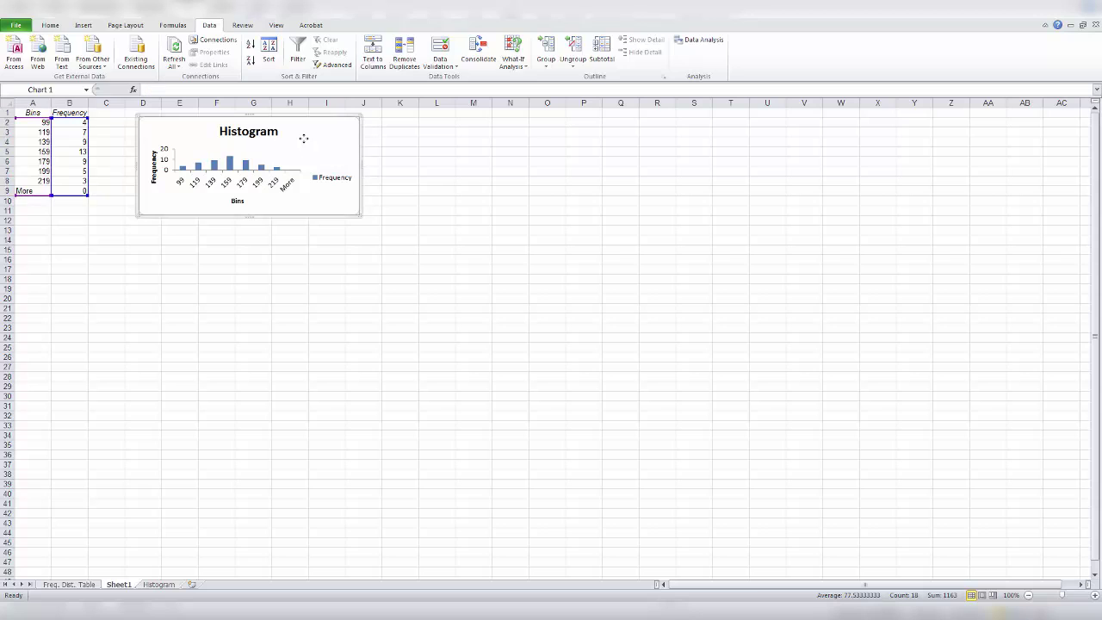
click(421, 26)
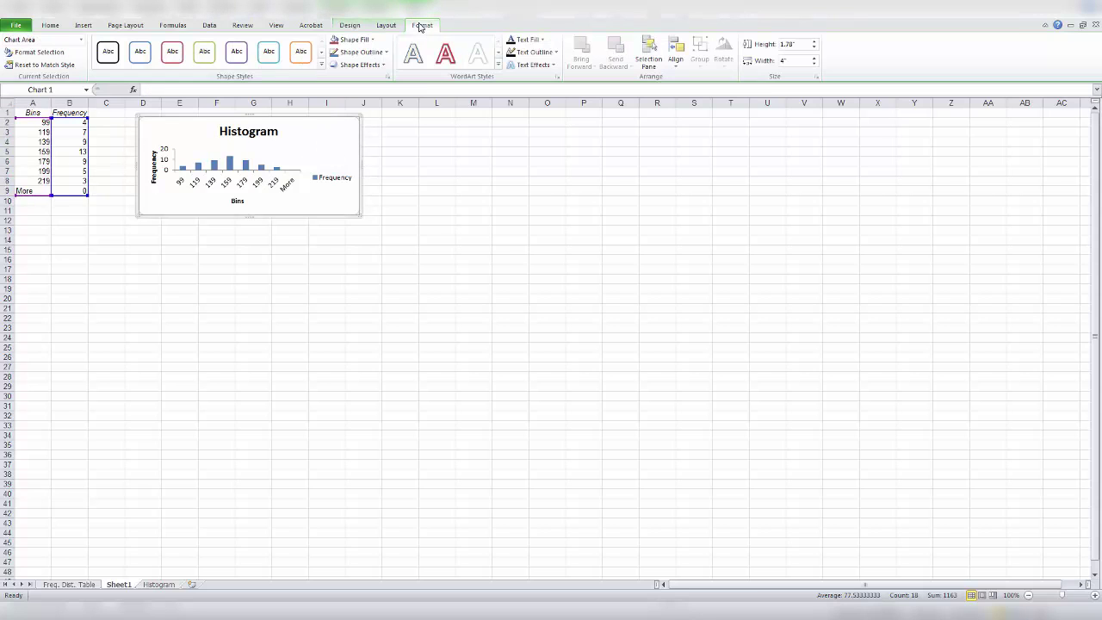
click(815, 42)
click(815, 43)
click(812, 59)
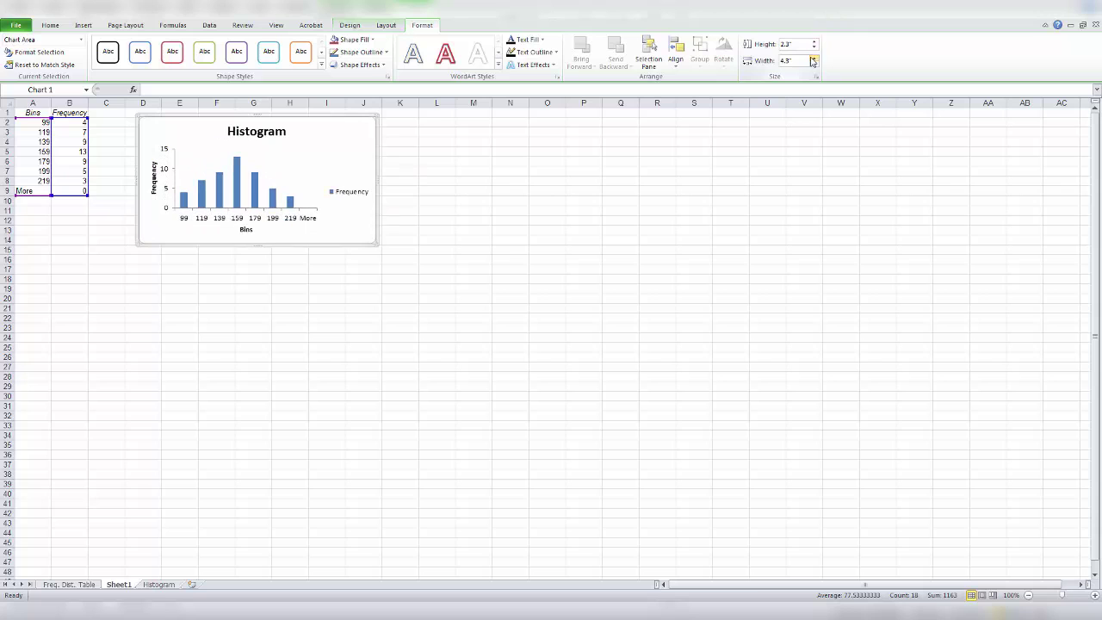
click(813, 59)
click(813, 61)
click(813, 60)
click(813, 60)
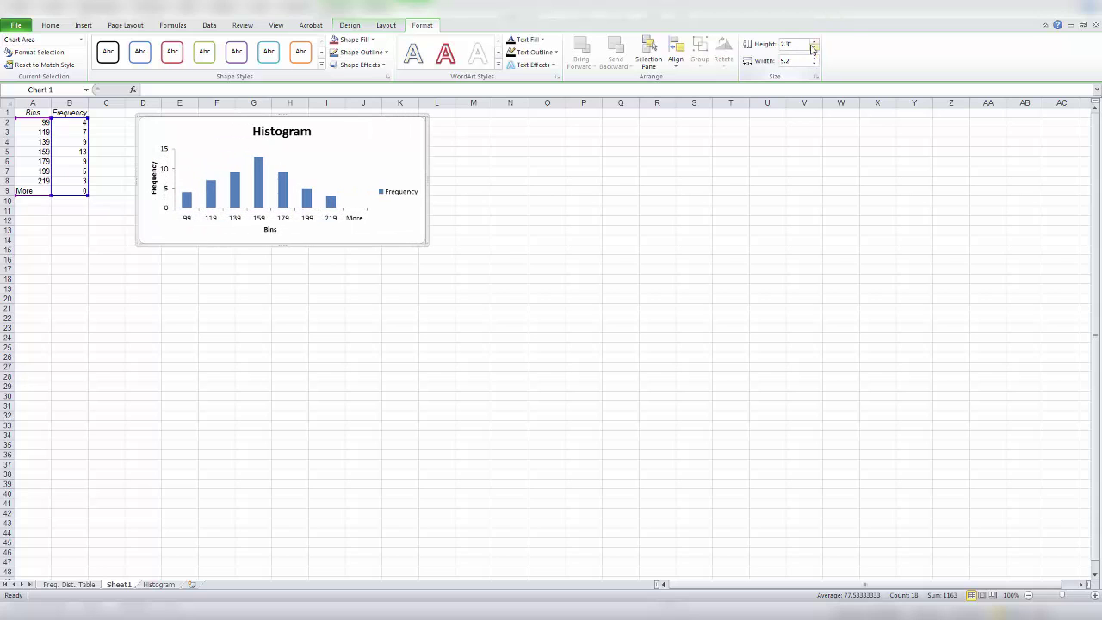
click(813, 43)
click(813, 43)
click(813, 43)
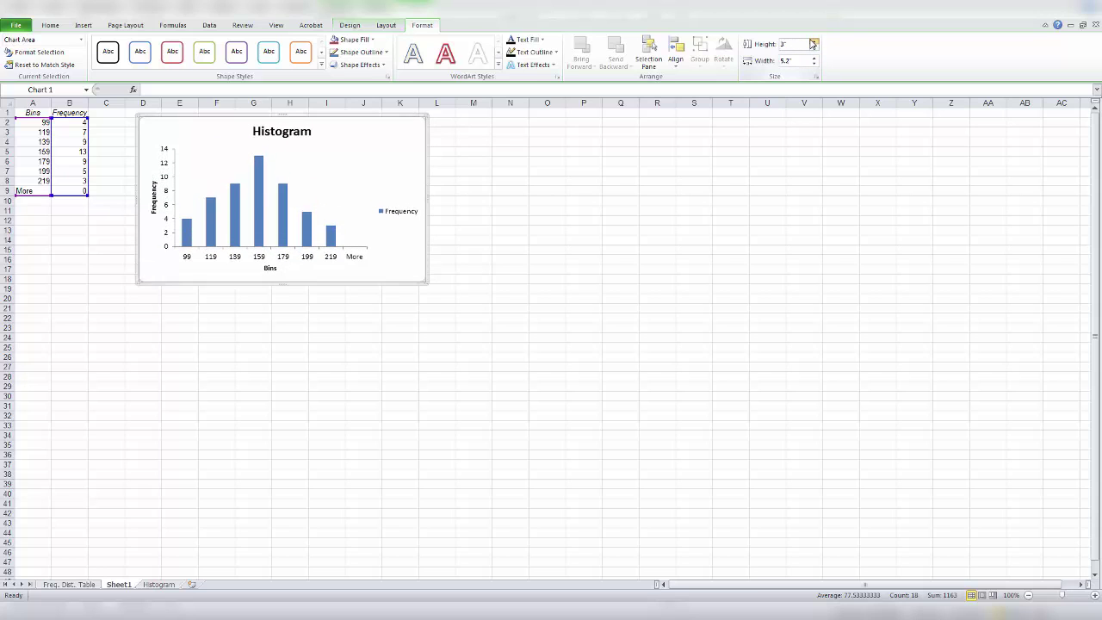
click(812, 43)
click(813, 43)
click(813, 43)
click(813, 43)
click(813, 43)
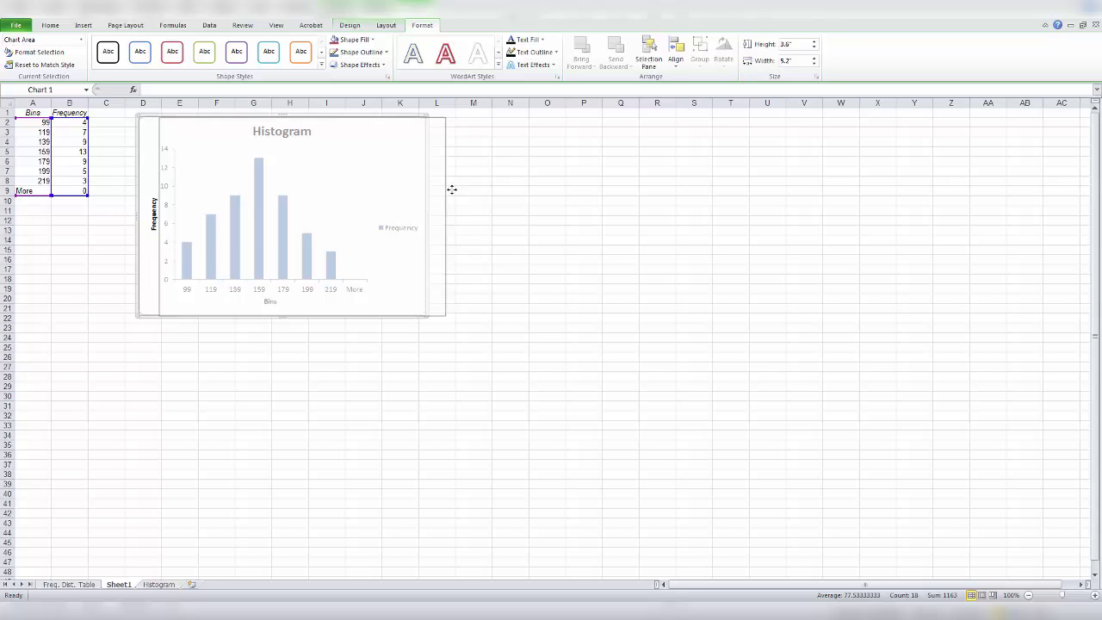
Nudge the chart right, delete the Frequency legend, and widen the chart to 6.3 inches
drag(452, 188, 469, 187)
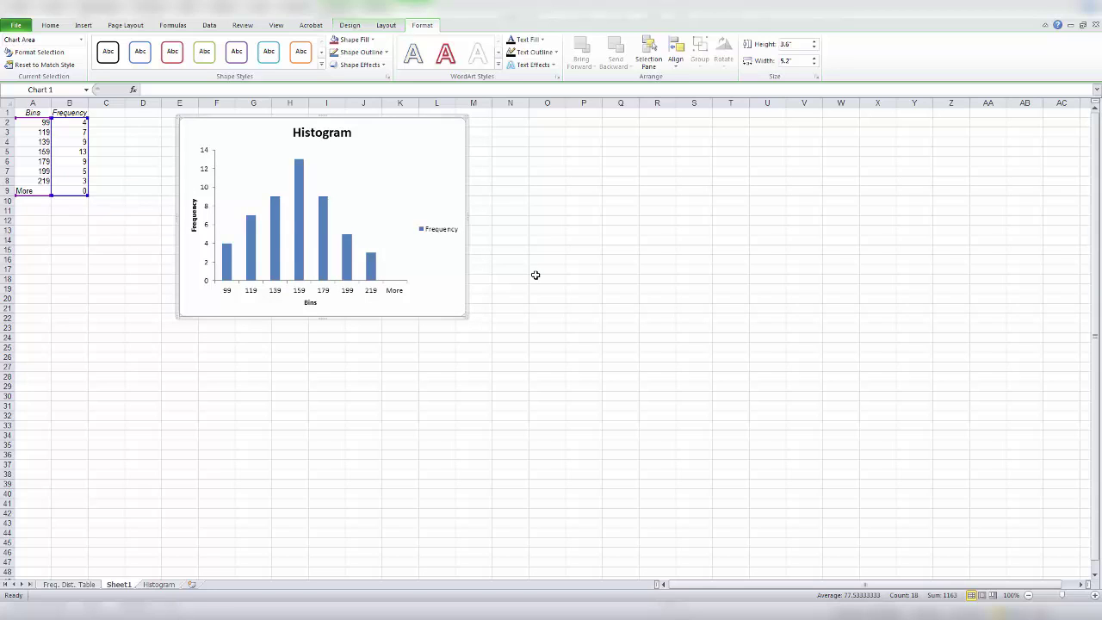
right_click(431, 231)
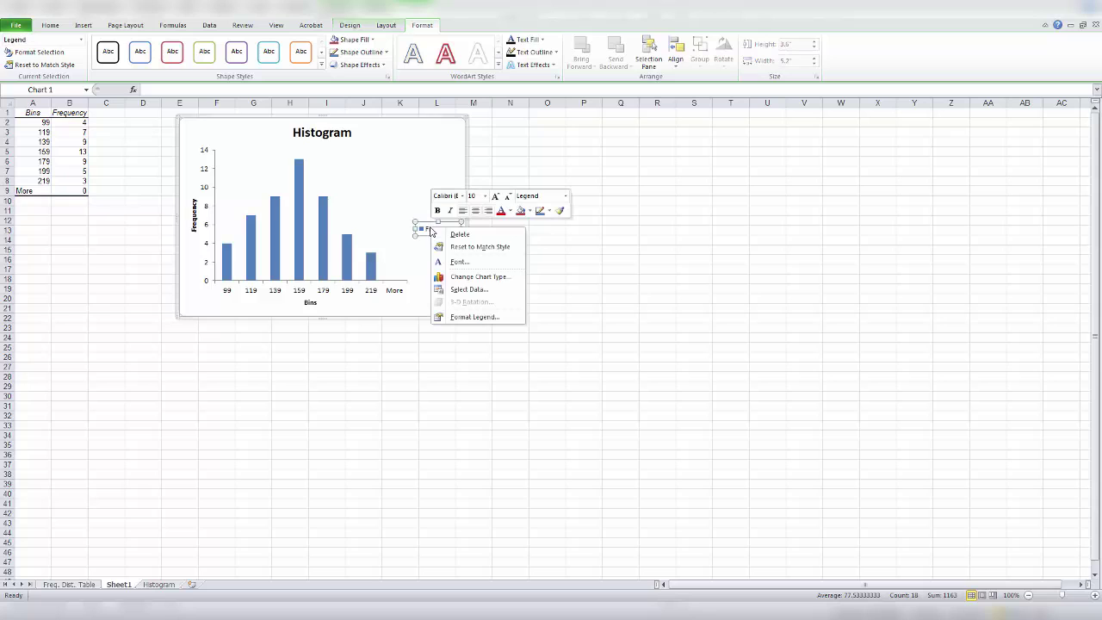
click(446, 235)
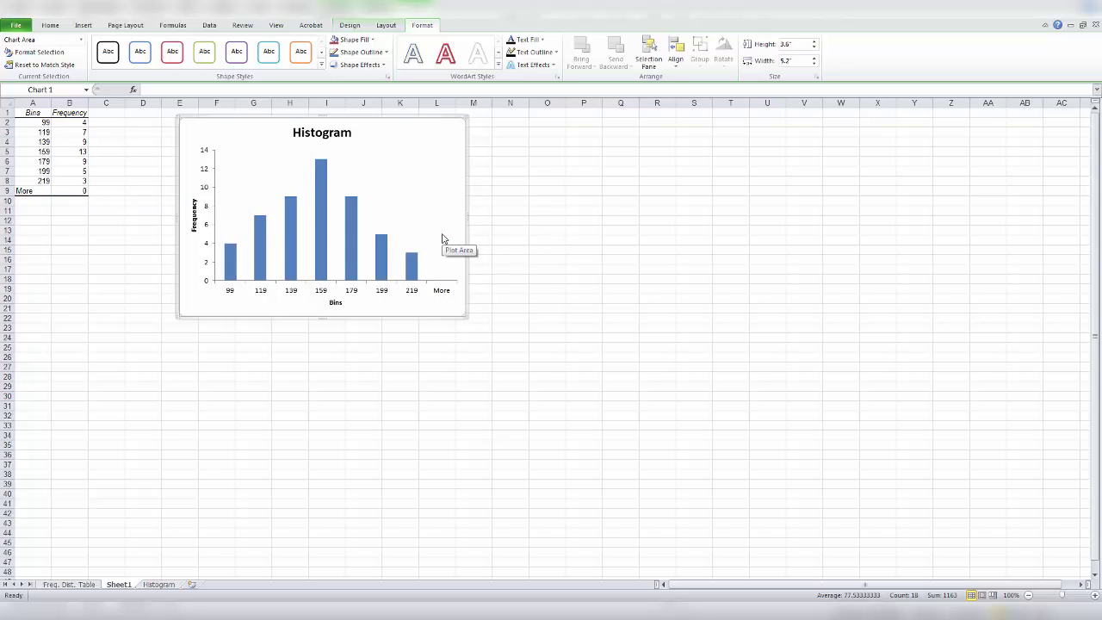
click(816, 62)
click(815, 61)
click(815, 62)
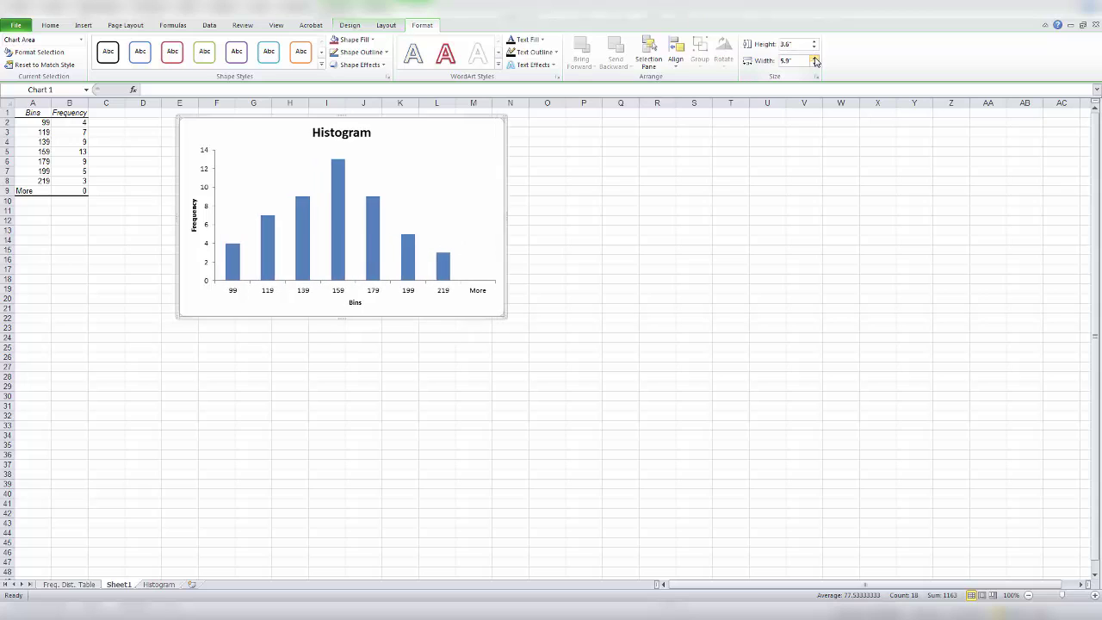
click(815, 61)
click(815, 61)
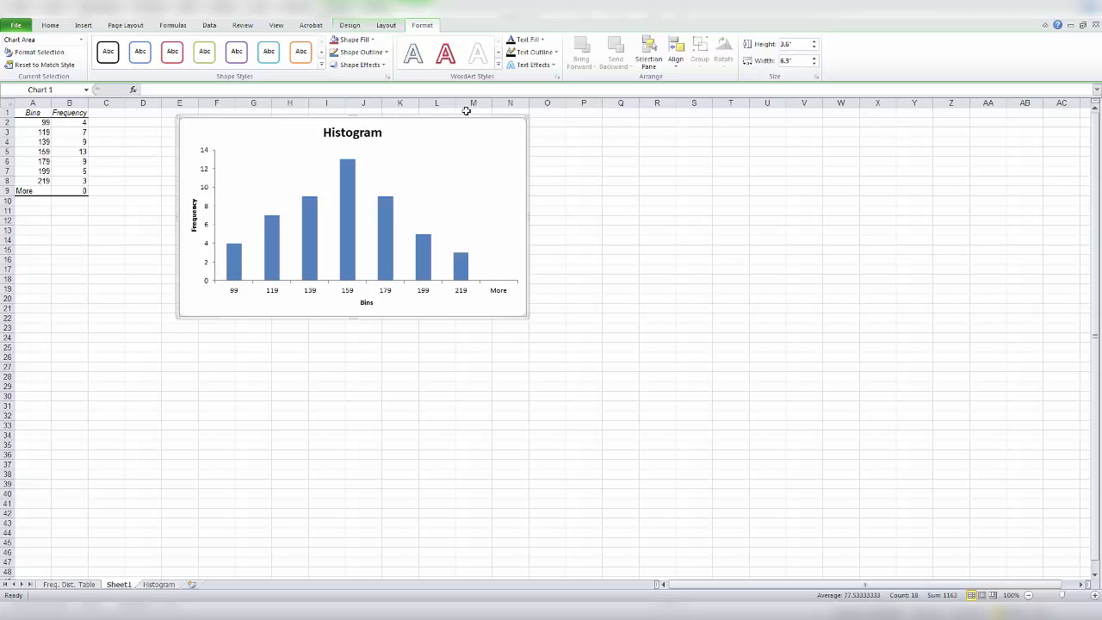
Replace the chart title 'Histogram' with 'Monthly Electricity Costs'
click(389, 27)
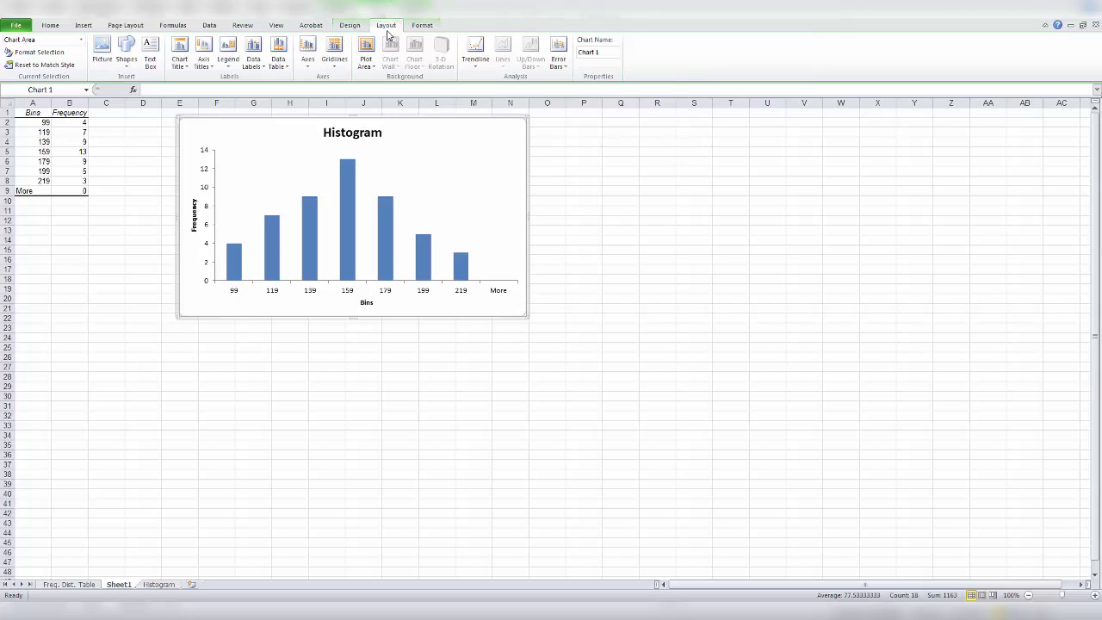
click(372, 135)
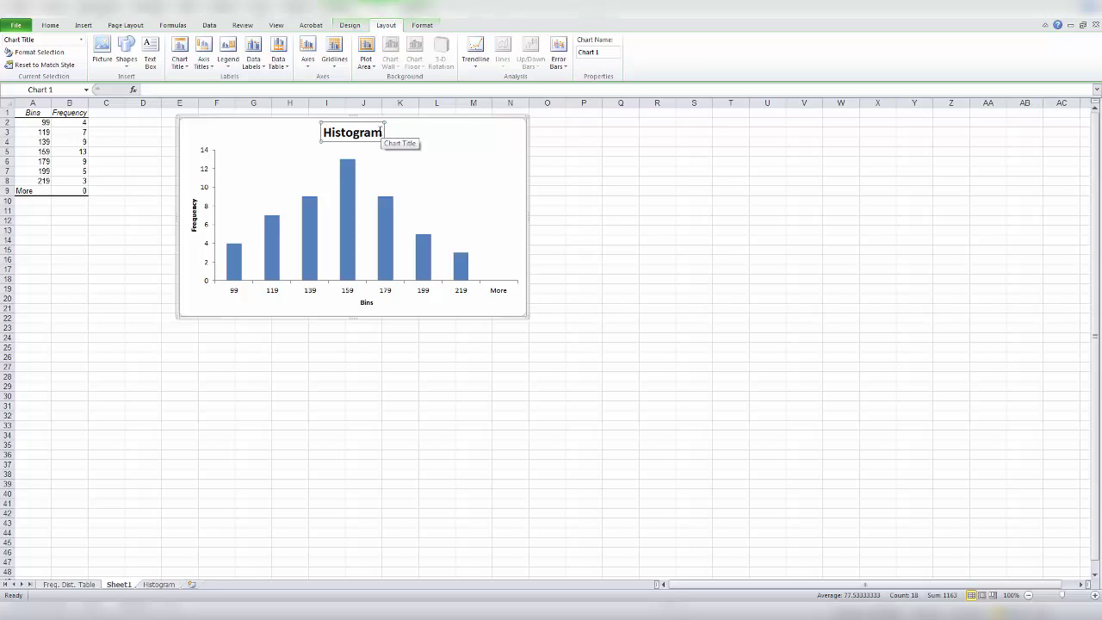
click(382, 132)
key(BackSpace)
key(BackSpace)
key(BackSpace)
key(BackSpace)
key(BackSpace)
key(BackSpace)
key(BackSpace)
key(BackSpace)
key(BackSpace)
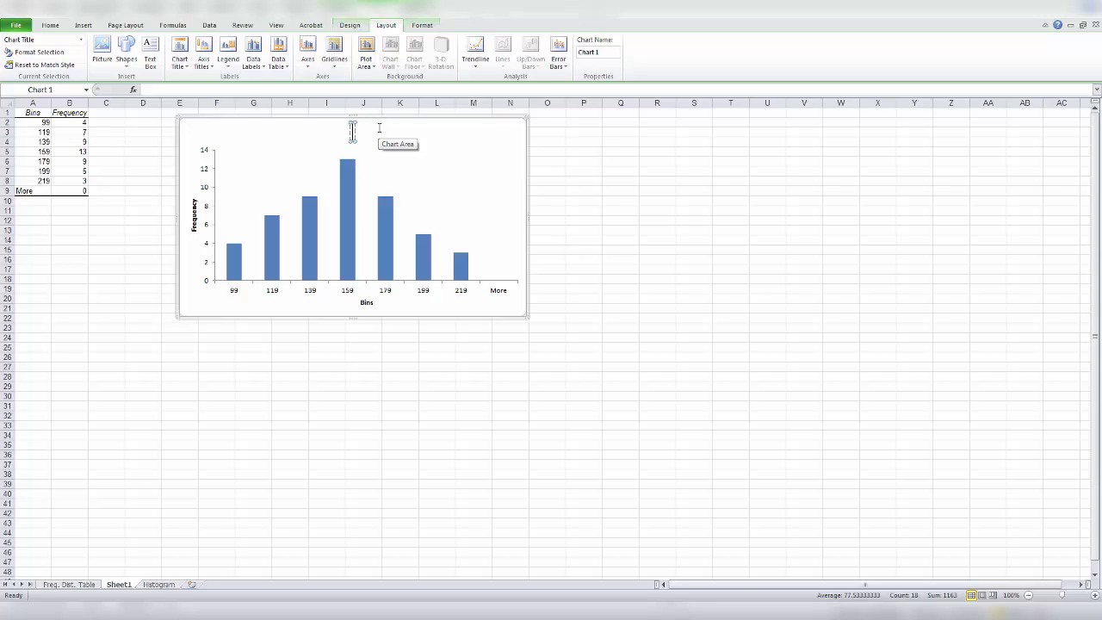
text(Monthl)
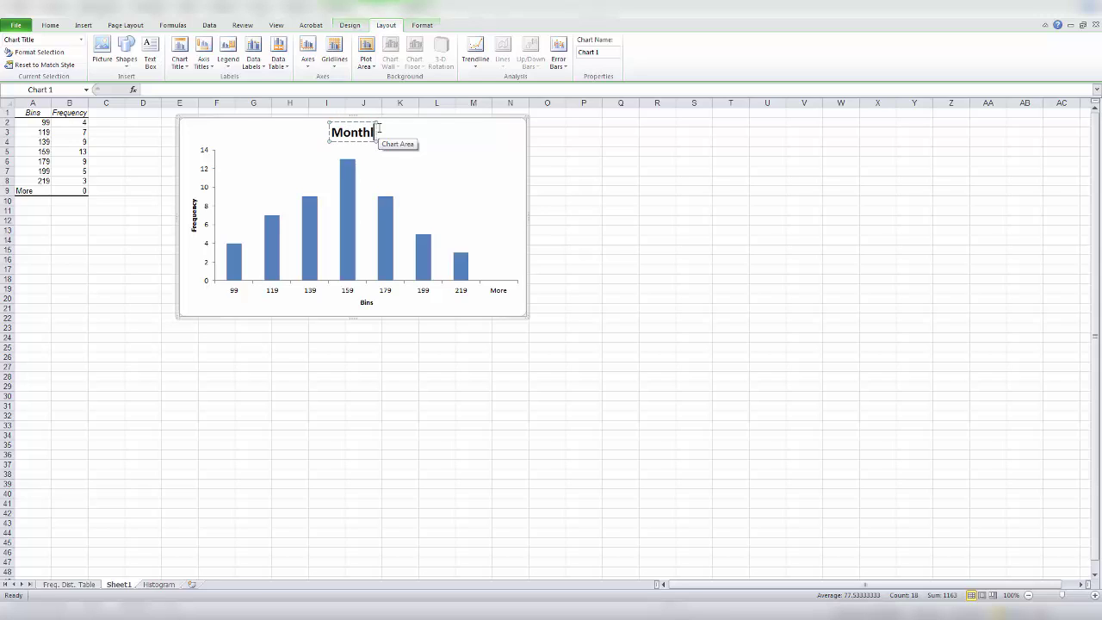
text(y Electricity)
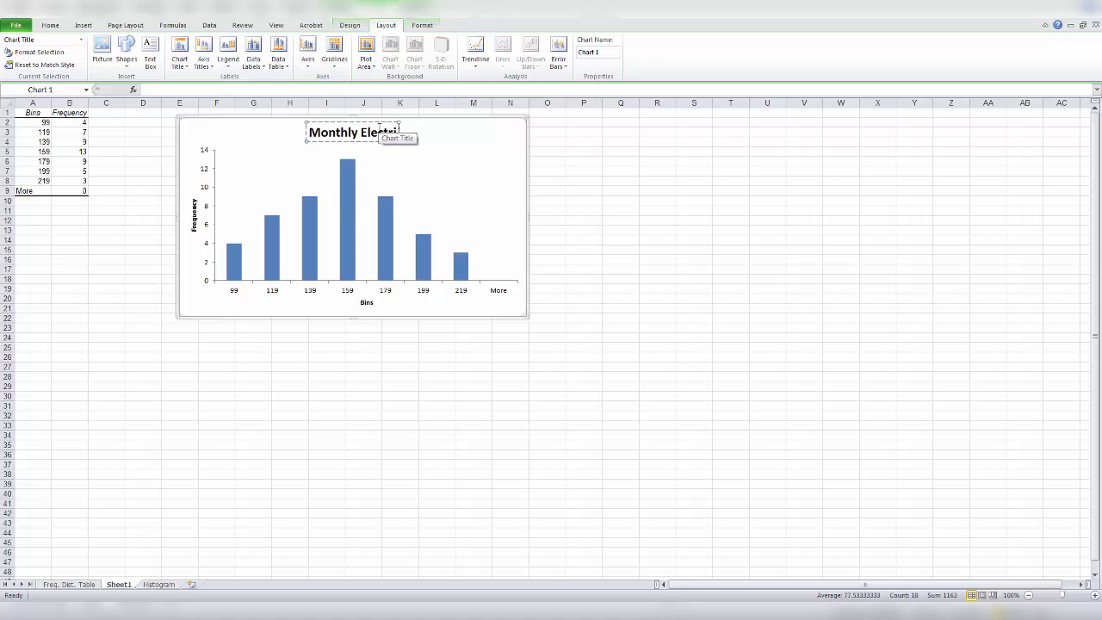
text( Costs)
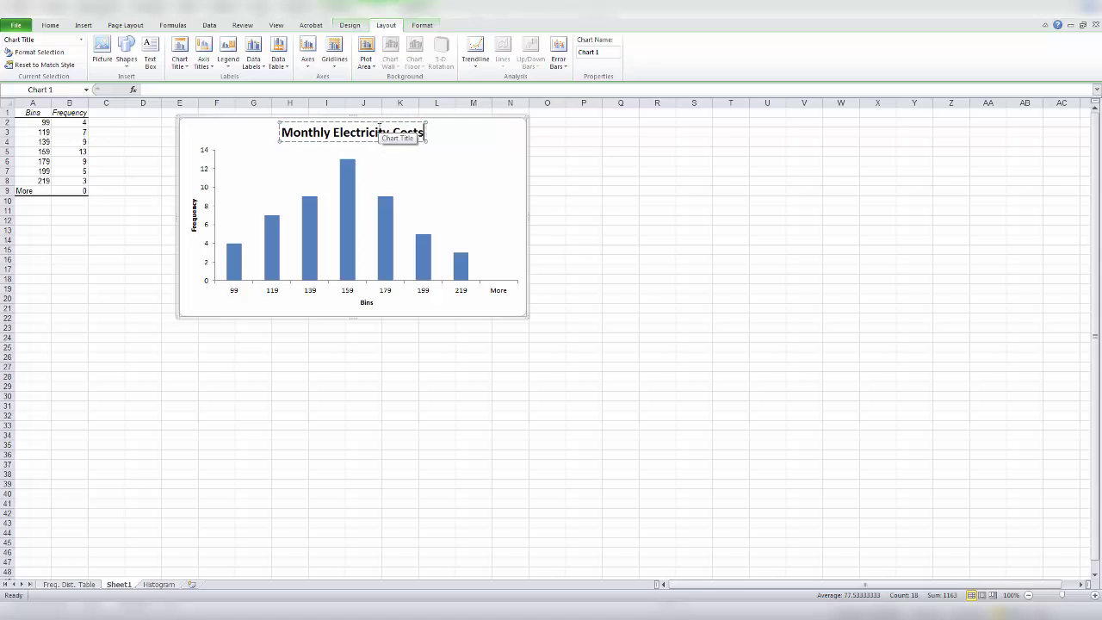
click(388, 158)
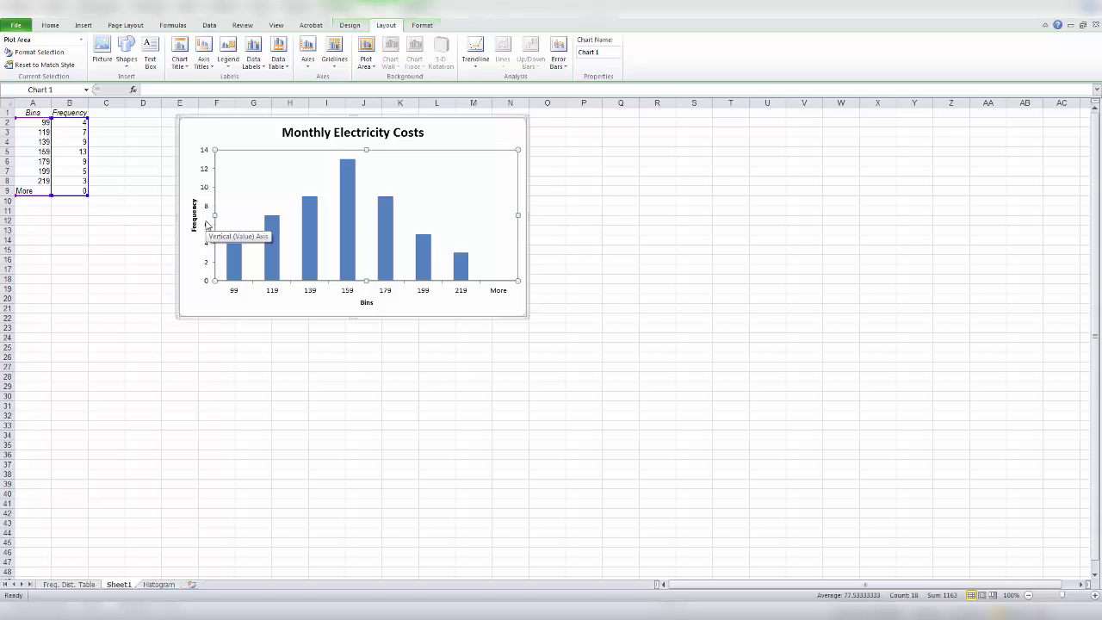
Change the horizontal axis title text from 'Bins' to 'Midpoints'
click(373, 304)
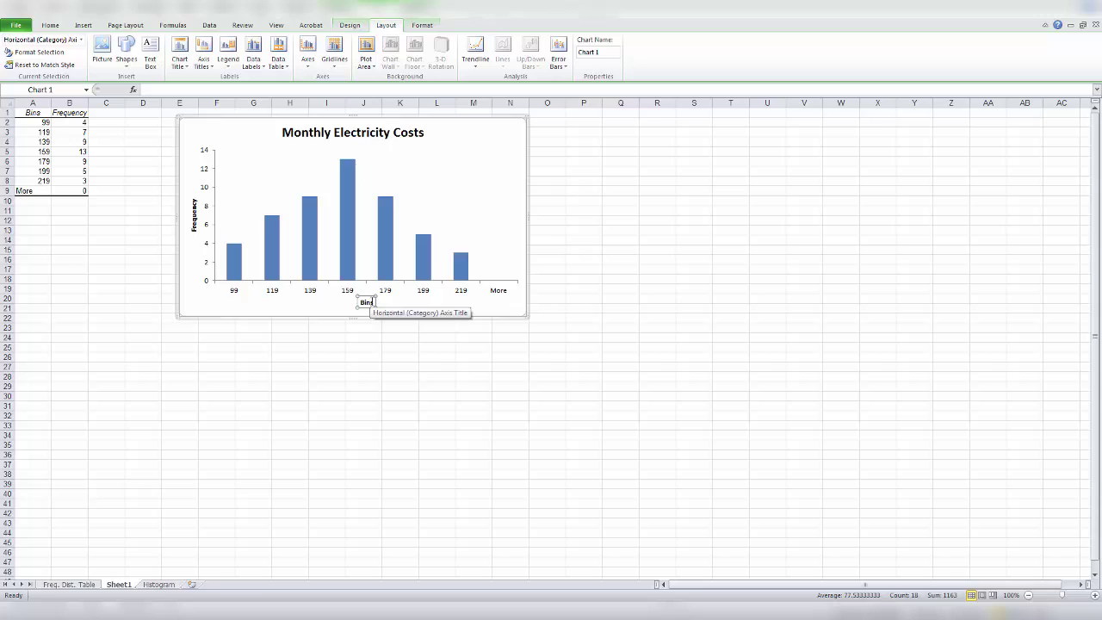
click(373, 300)
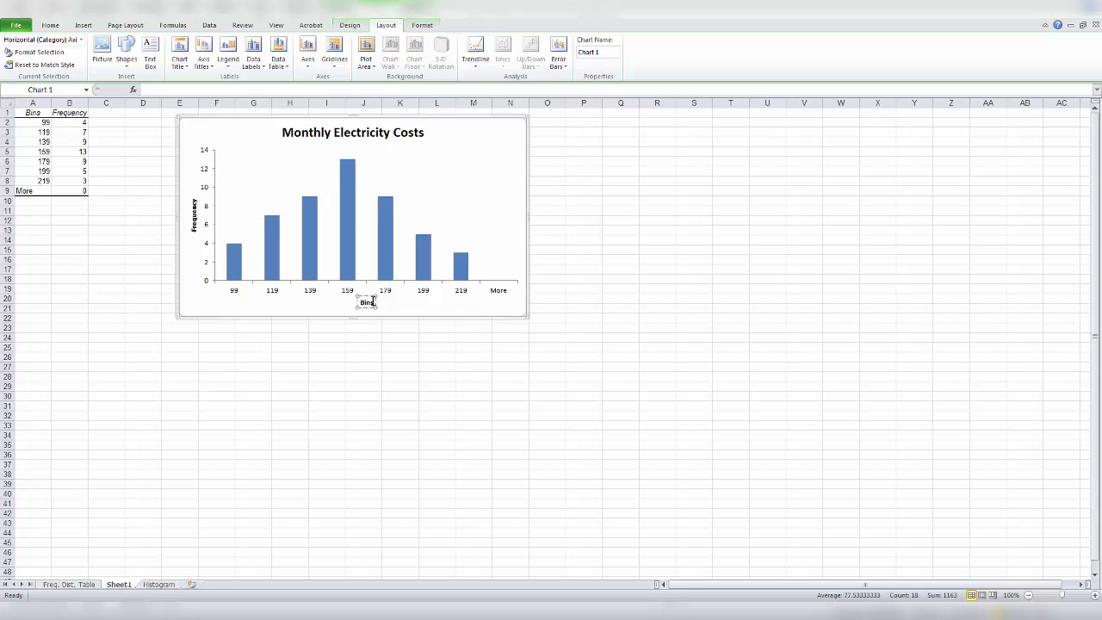
key(BackSpace)
key(BackSpace)
key(BackSpace)
key(BackSpace)
text(Midpoints)
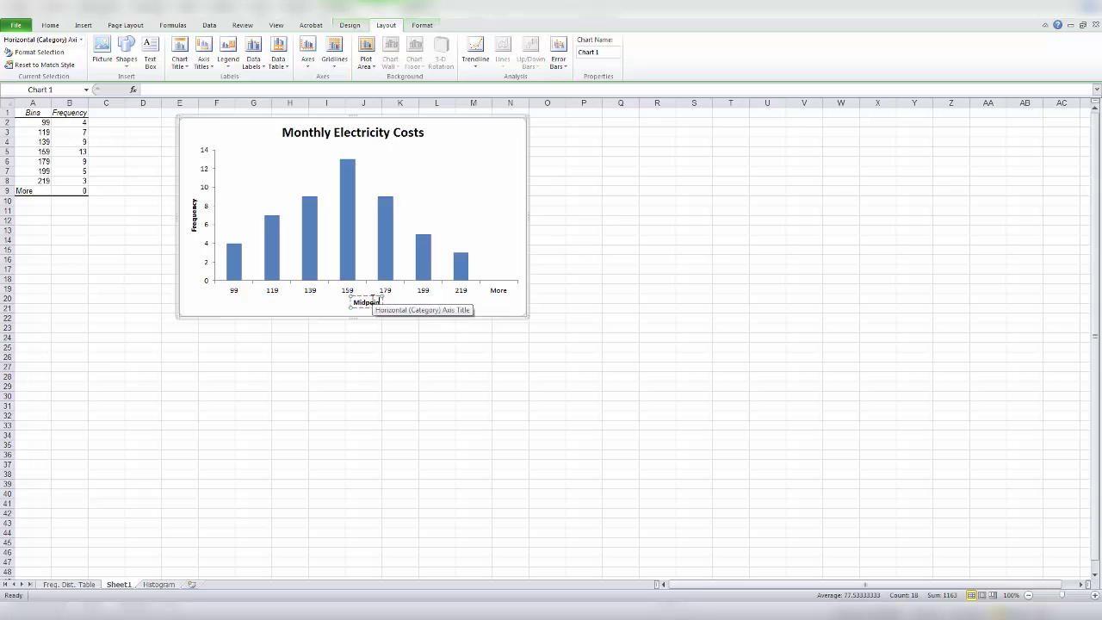
click(473, 226)
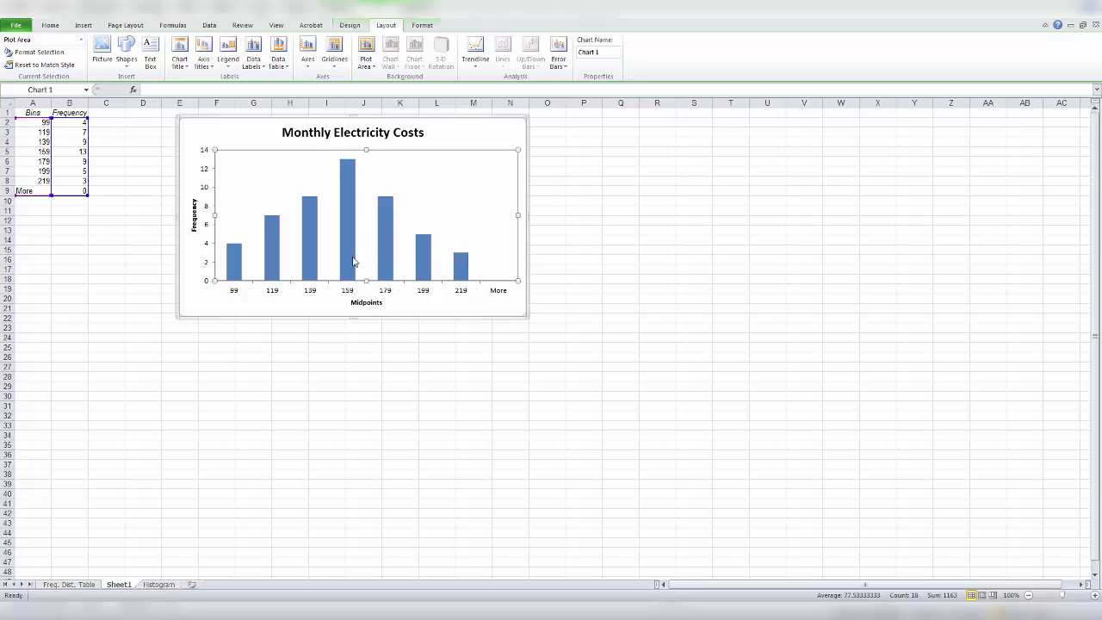
mouse_move(351, 260)
click(344, 237)
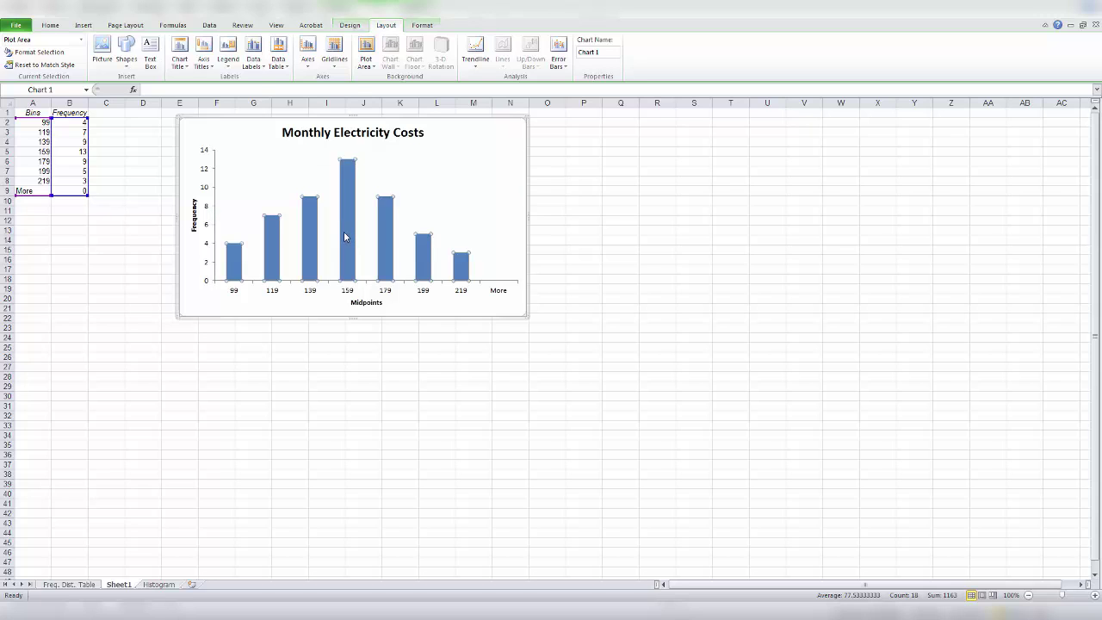
Set the data series gap width to 0% so the bars touch
right_click(347, 232)
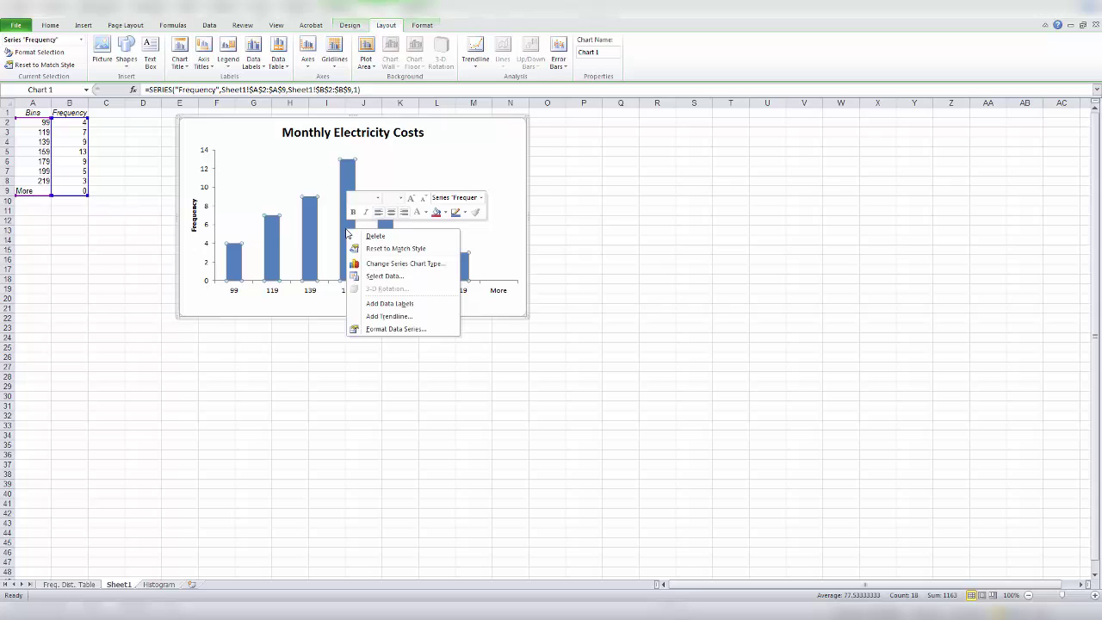
click(383, 329)
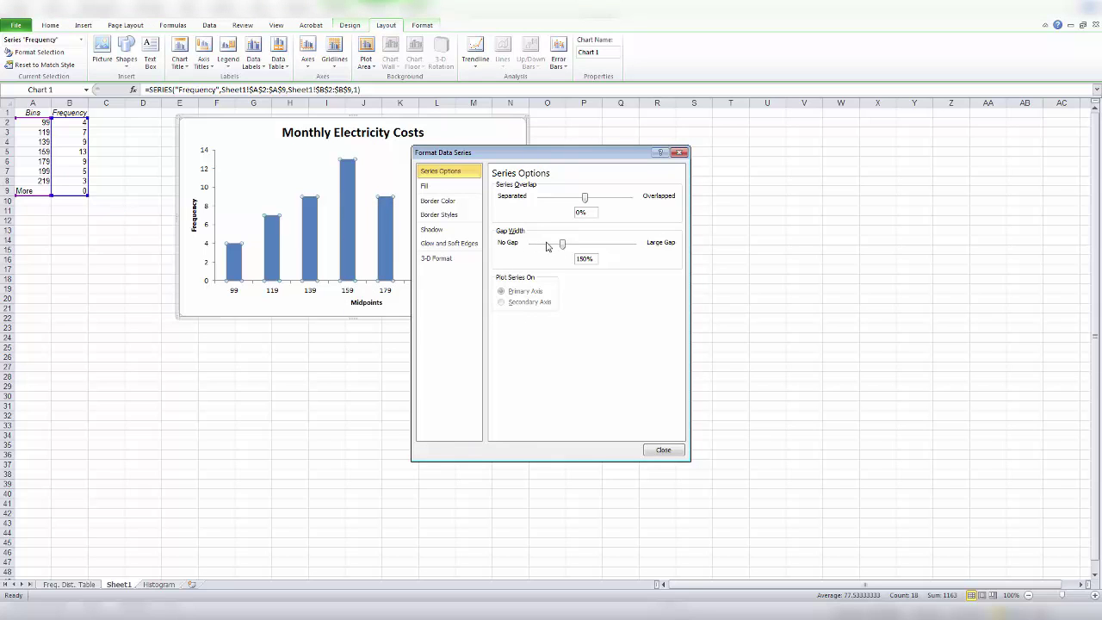
drag(564, 247, 528, 250)
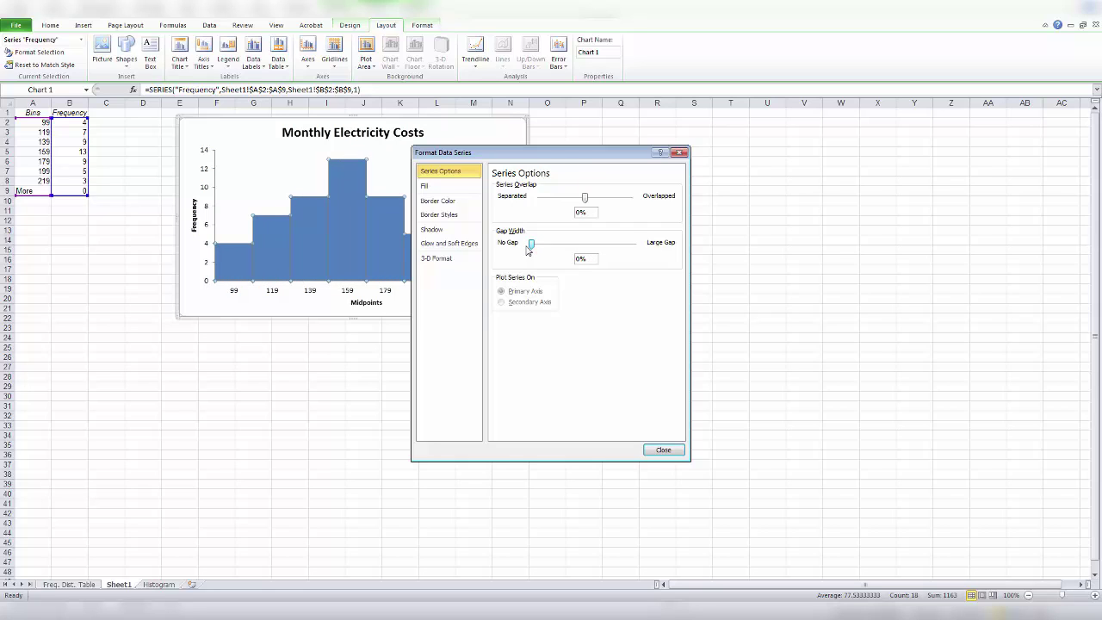
click(663, 450)
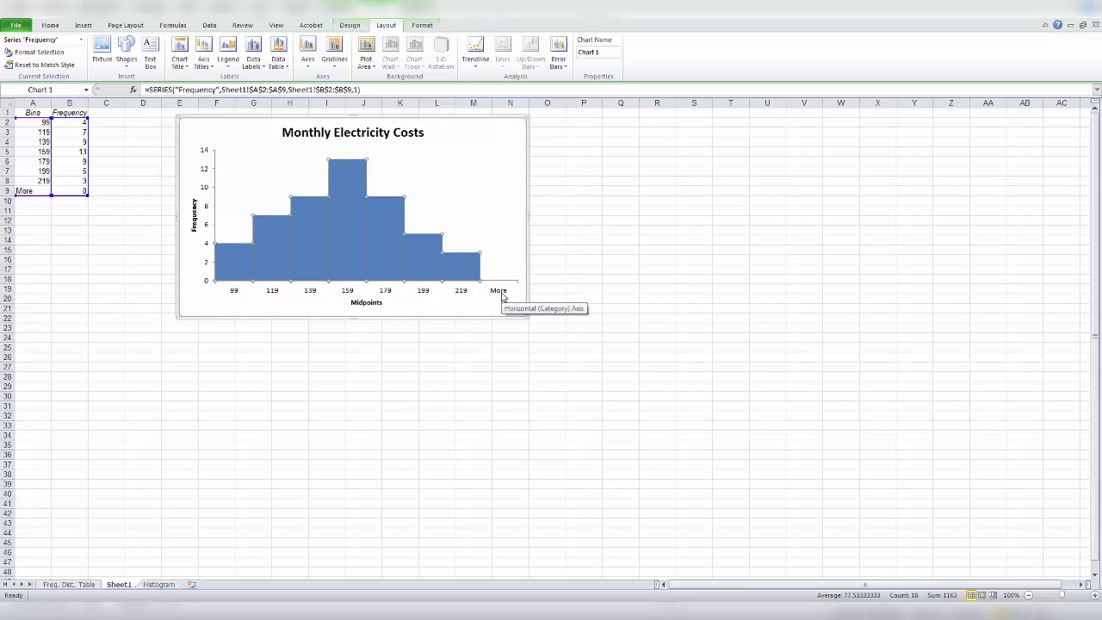
Delete the More row (A9:B9) from the frequency table, shifting cells up
click(496, 213)
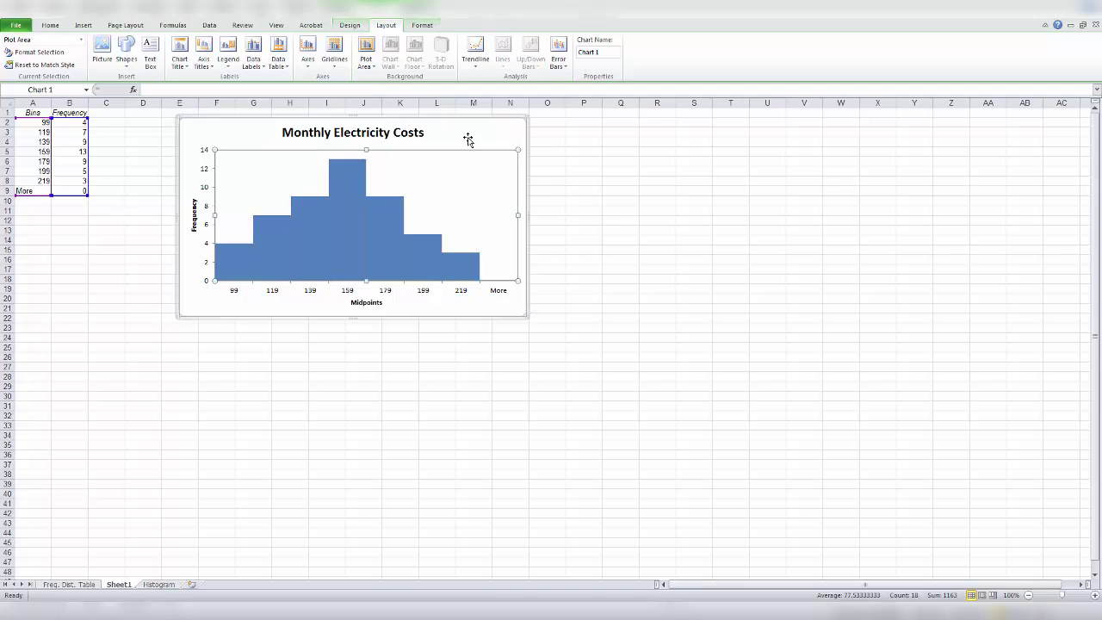
click(468, 140)
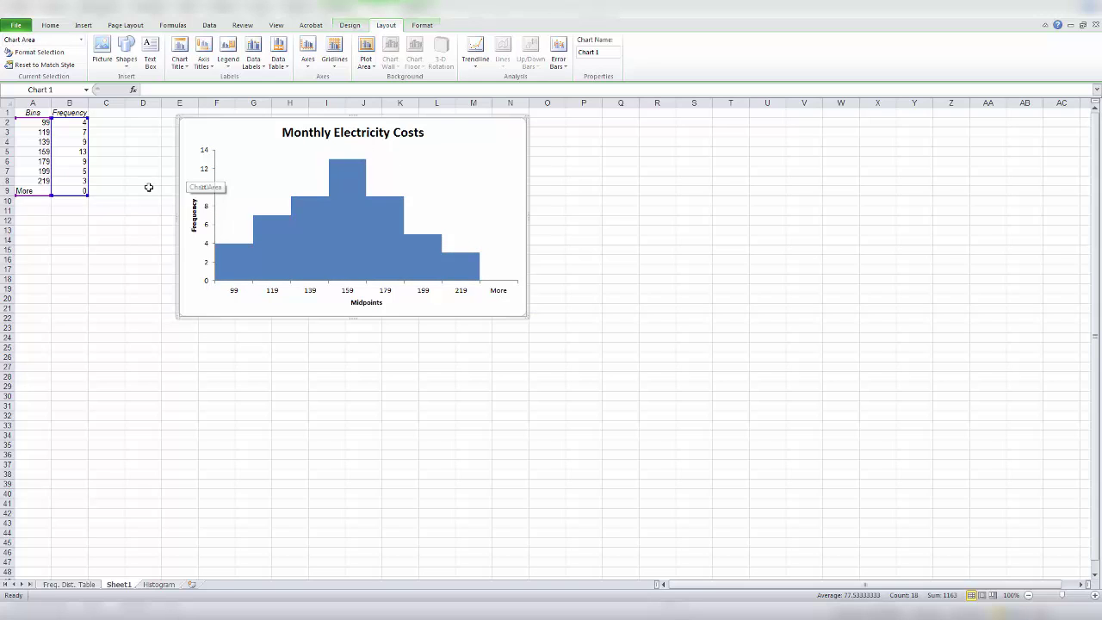
drag(25, 191, 58, 190)
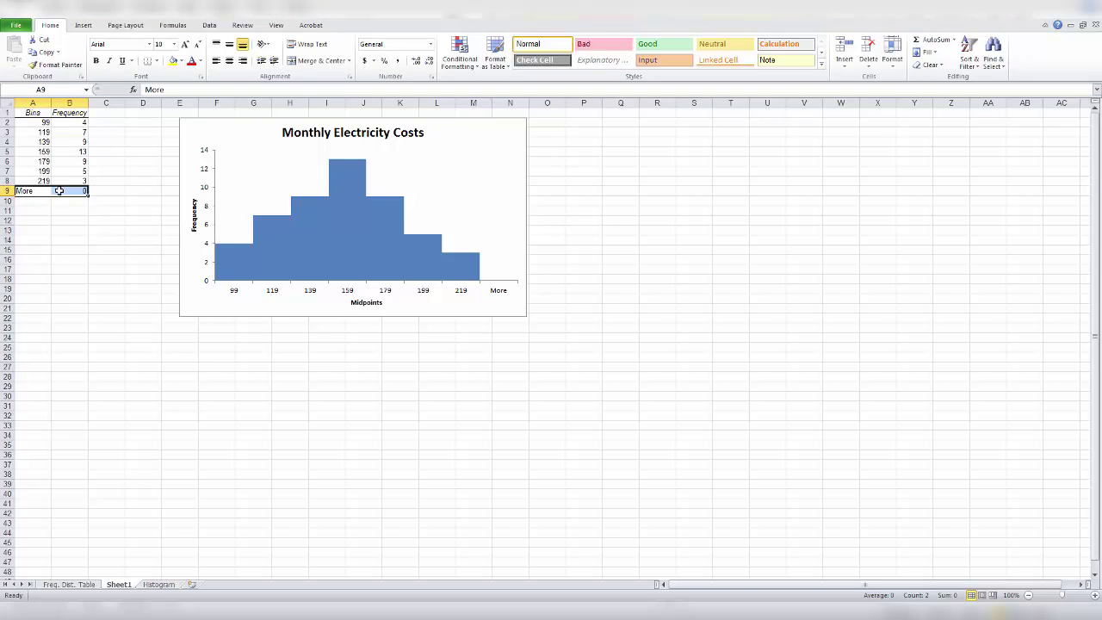
right_click(59, 191)
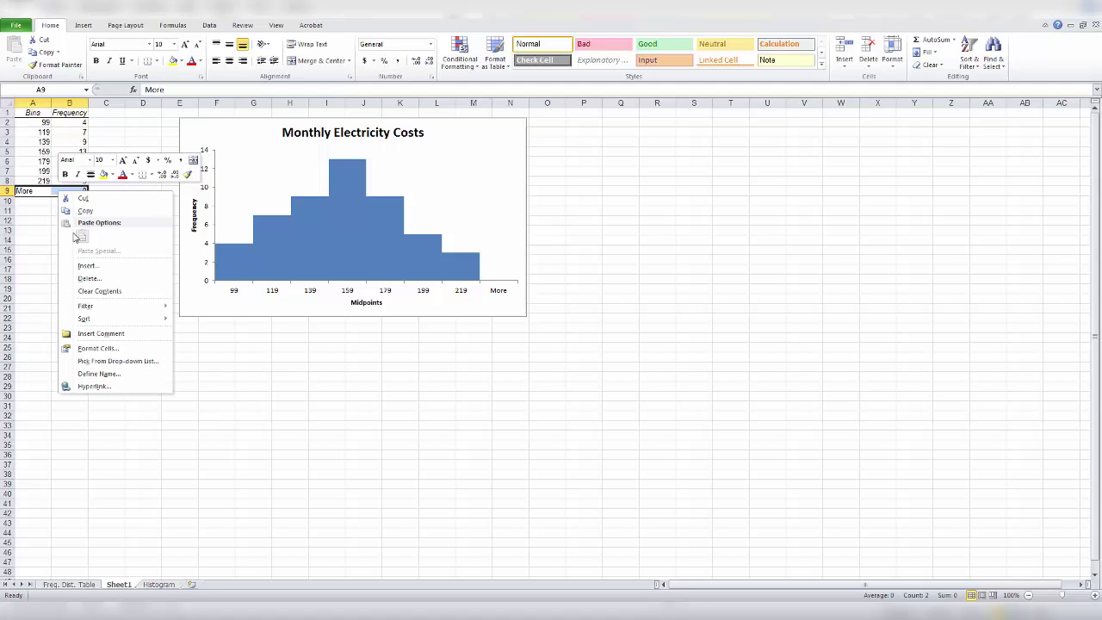
click(87, 278)
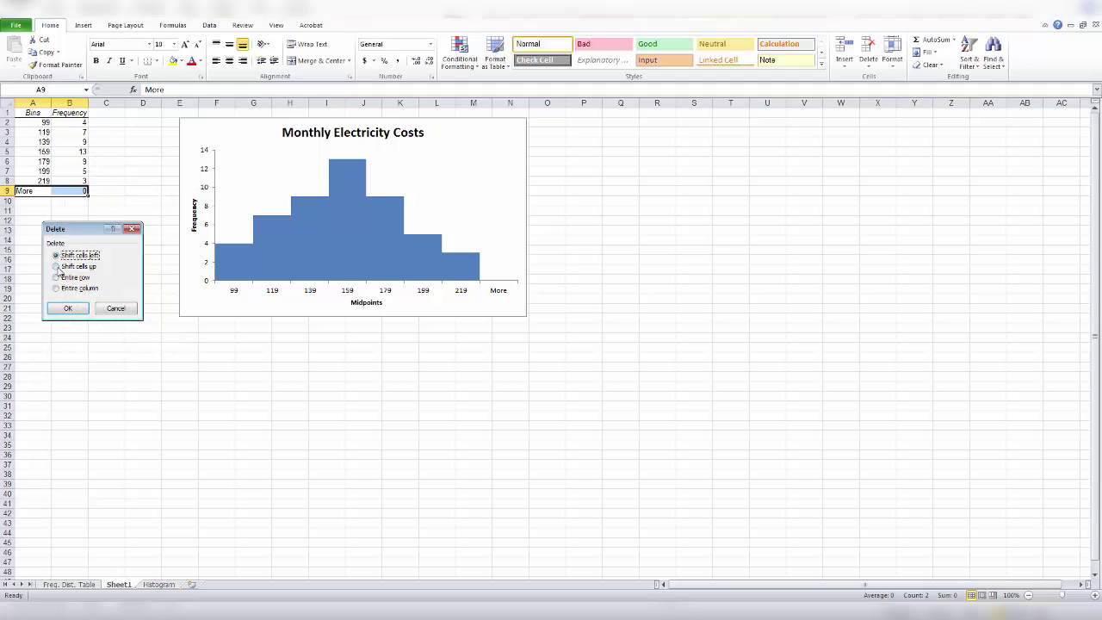
click(57, 267)
click(68, 310)
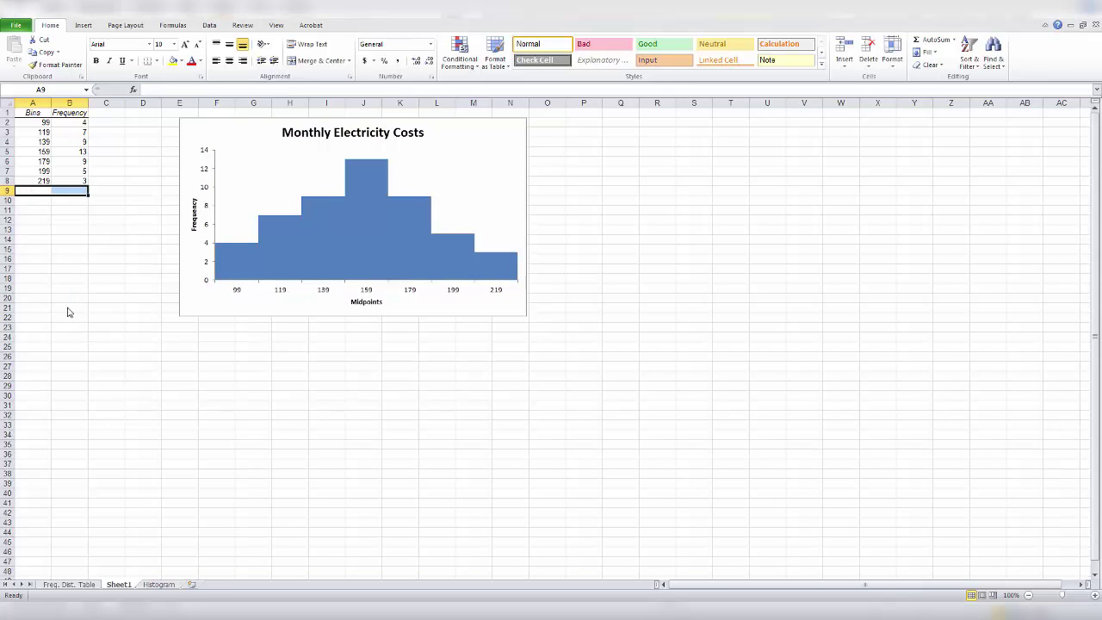
click(35, 228)
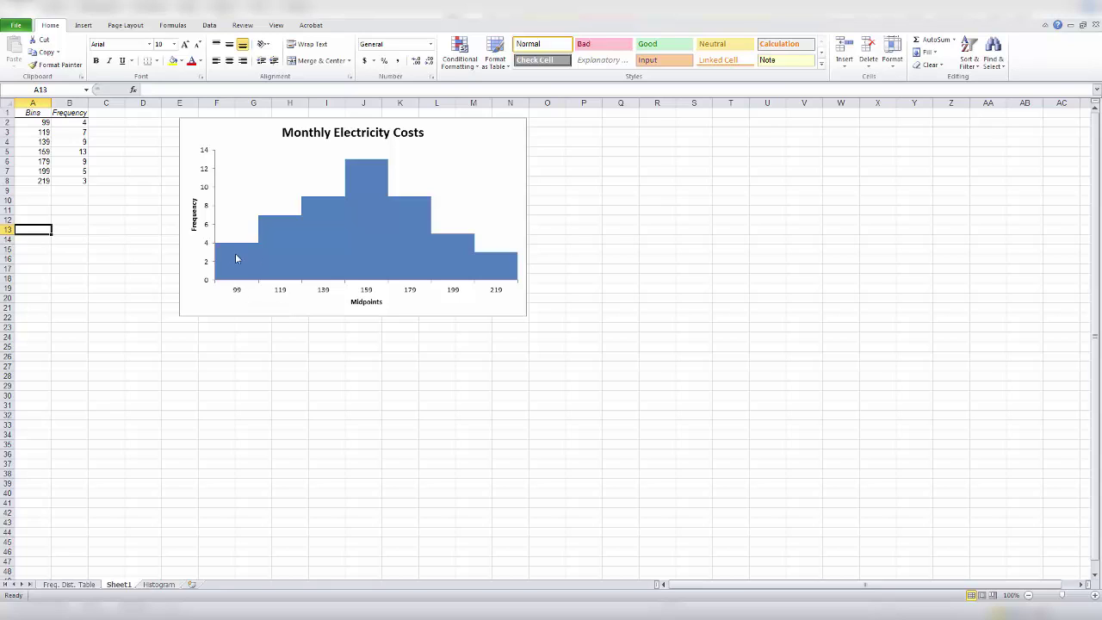
Open the chart's Select Data settings to edit the horizontal axis label range
mouse_move(251, 266)
mouse_move(238, 284)
mouse_move(286, 283)
click(284, 295)
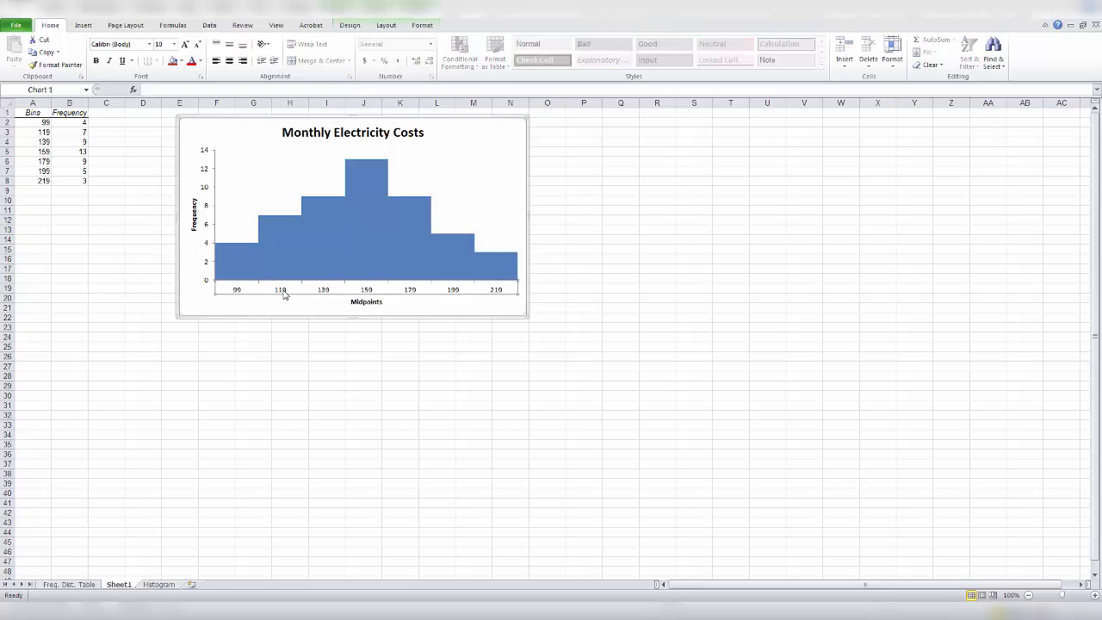
right_click(284, 294)
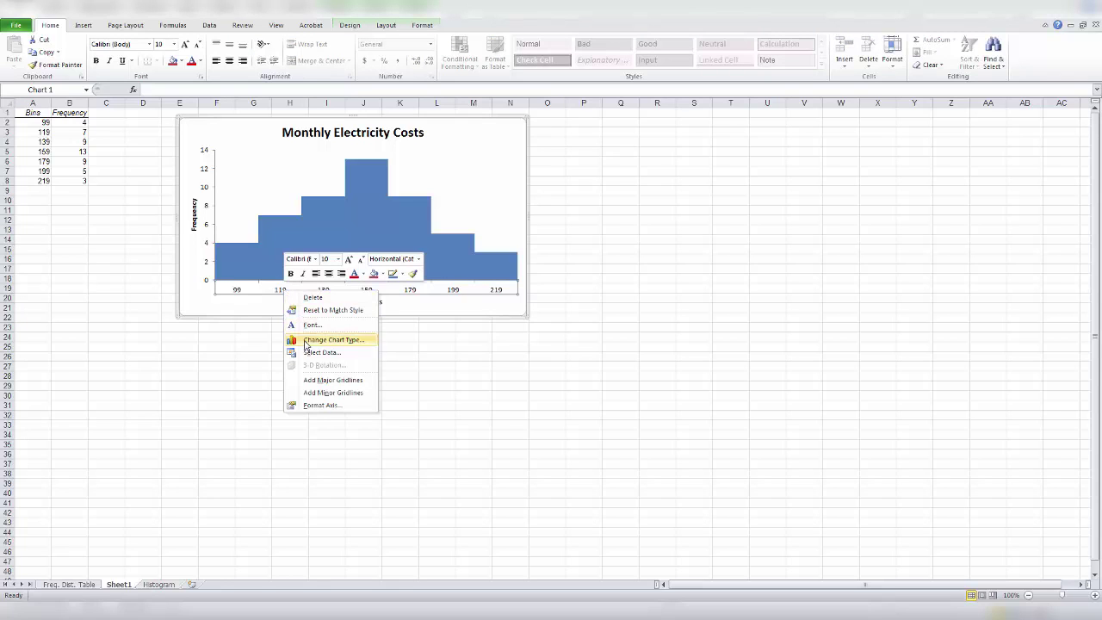
click(312, 353)
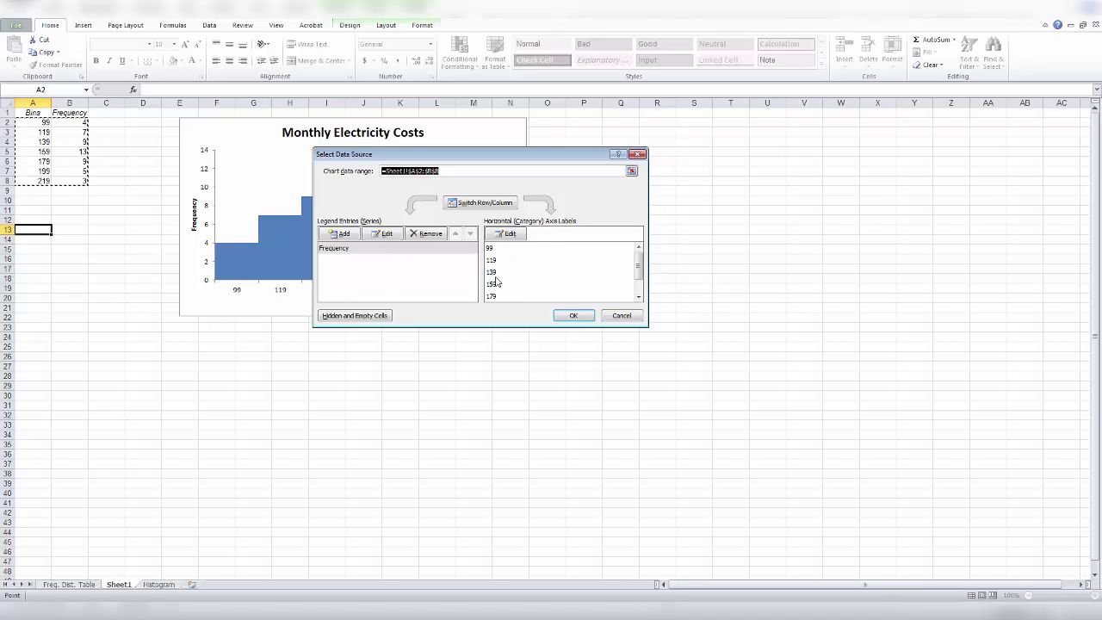
click(510, 235)
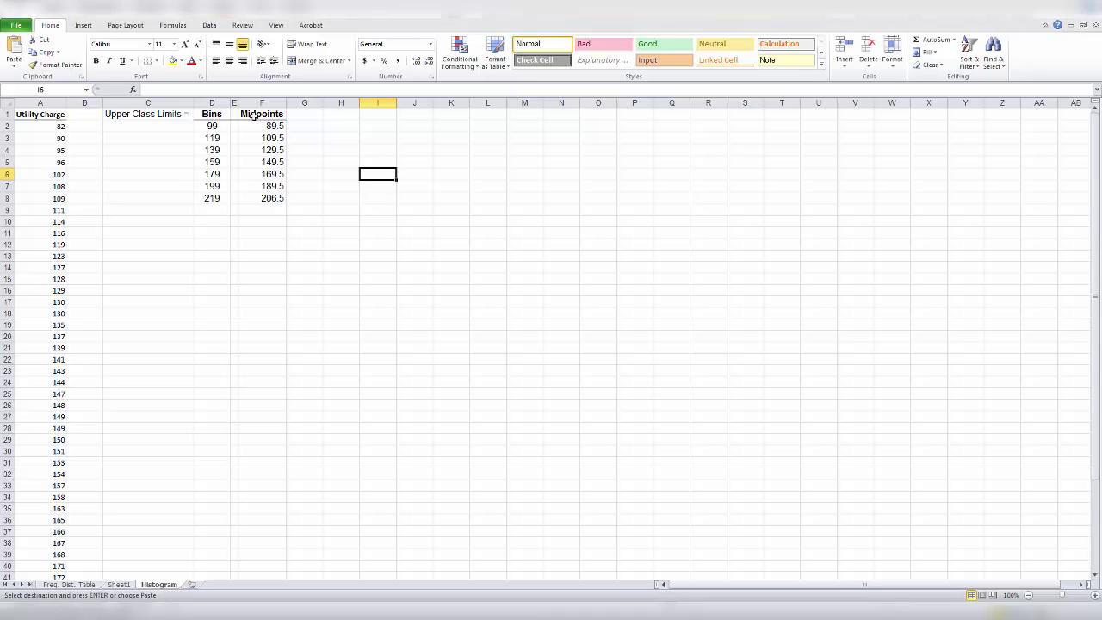
Copy the Midpoints column F1:F8 and paste it as values into Sheet1 cell C1
click(248, 114)
drag(248, 115, 250, 196)
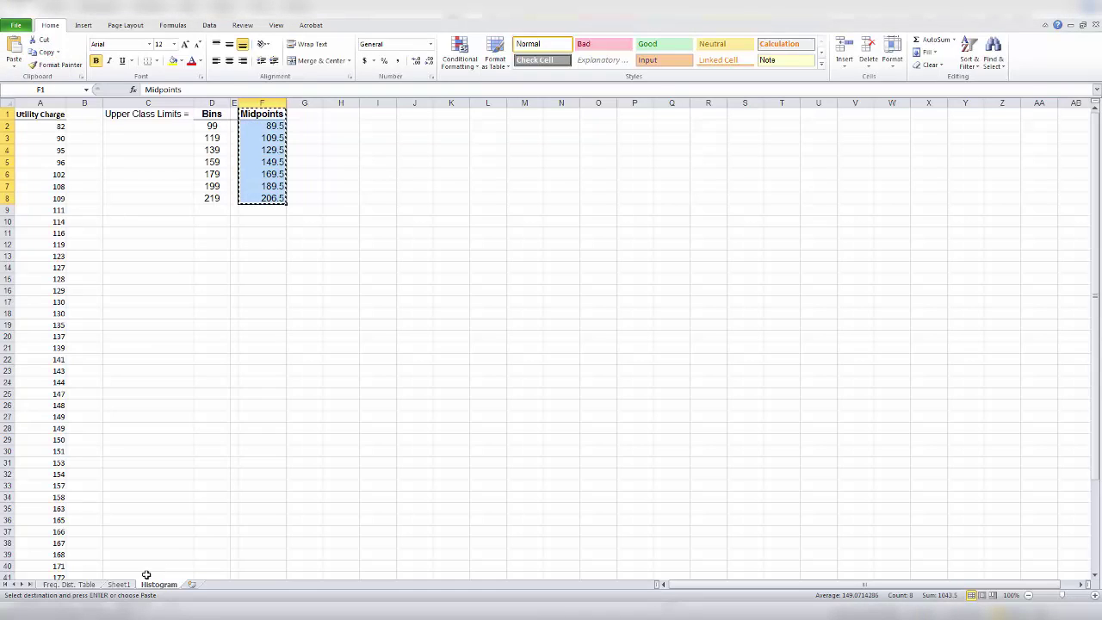
click(119, 585)
click(103, 113)
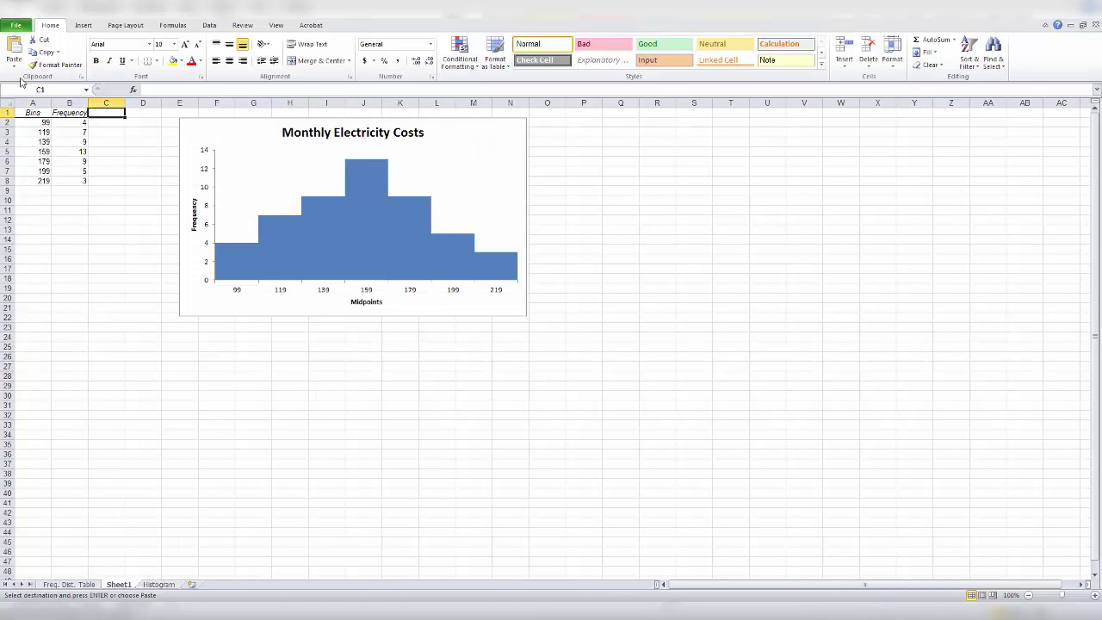
click(12, 67)
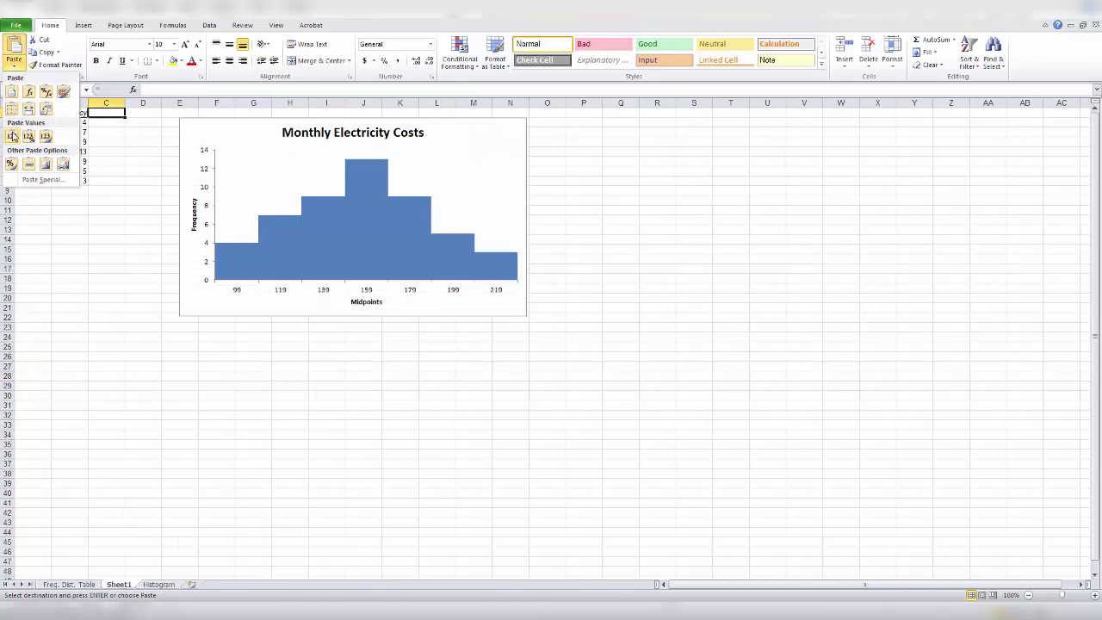
click(11, 136)
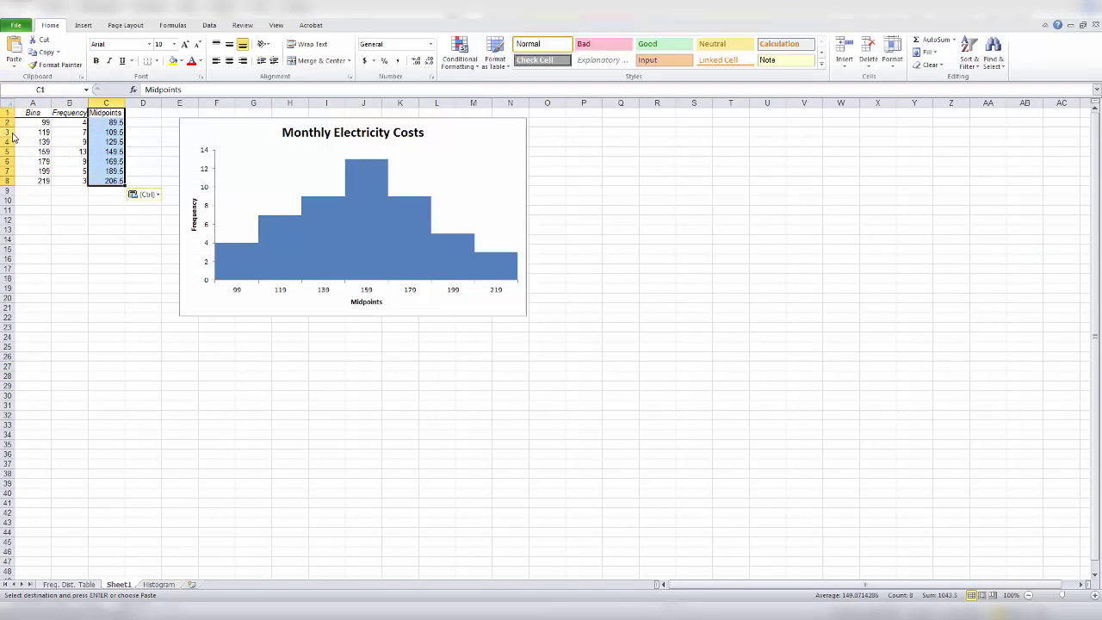
click(113, 123)
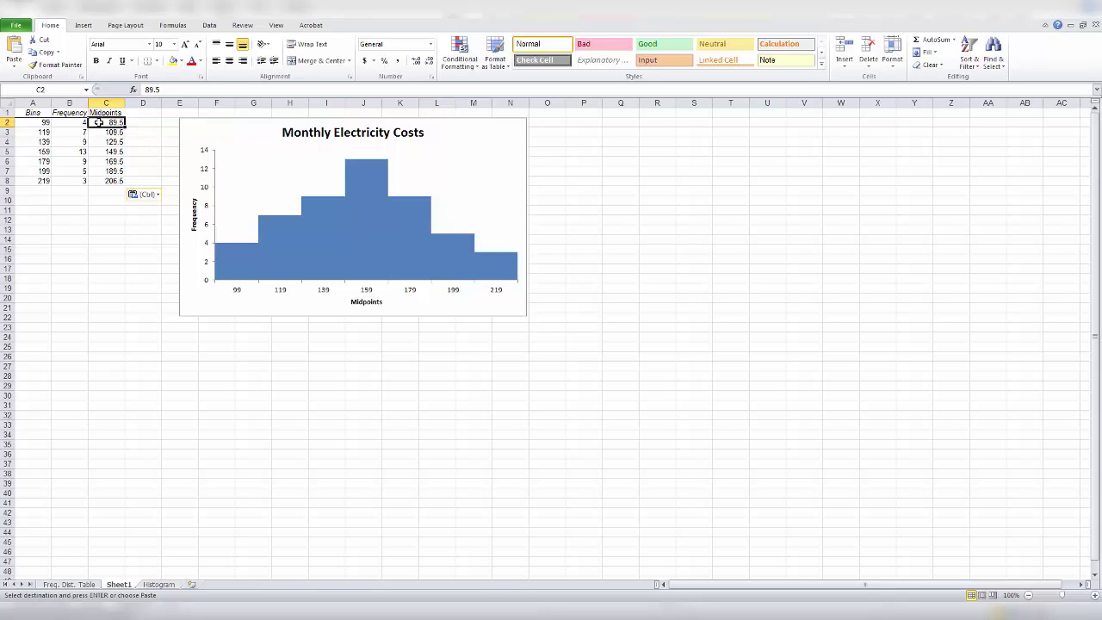
Format midpoints C2:C8 as Number with 0 decimal places, showing 90 to 207
drag(98, 122, 96, 180)
right_click(100, 148)
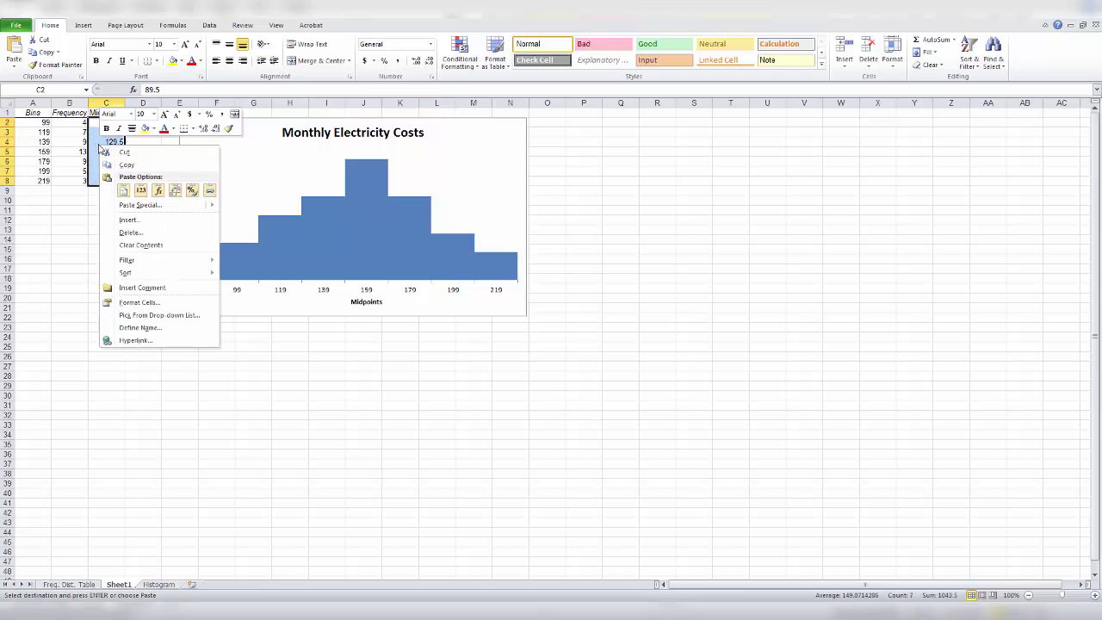
click(138, 303)
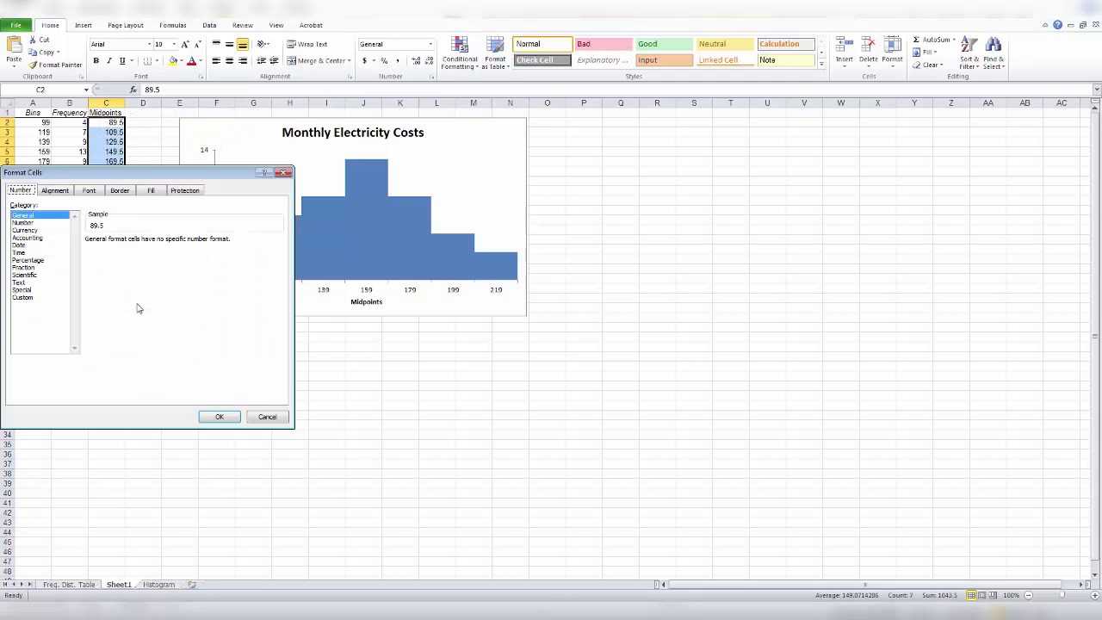
click(31, 223)
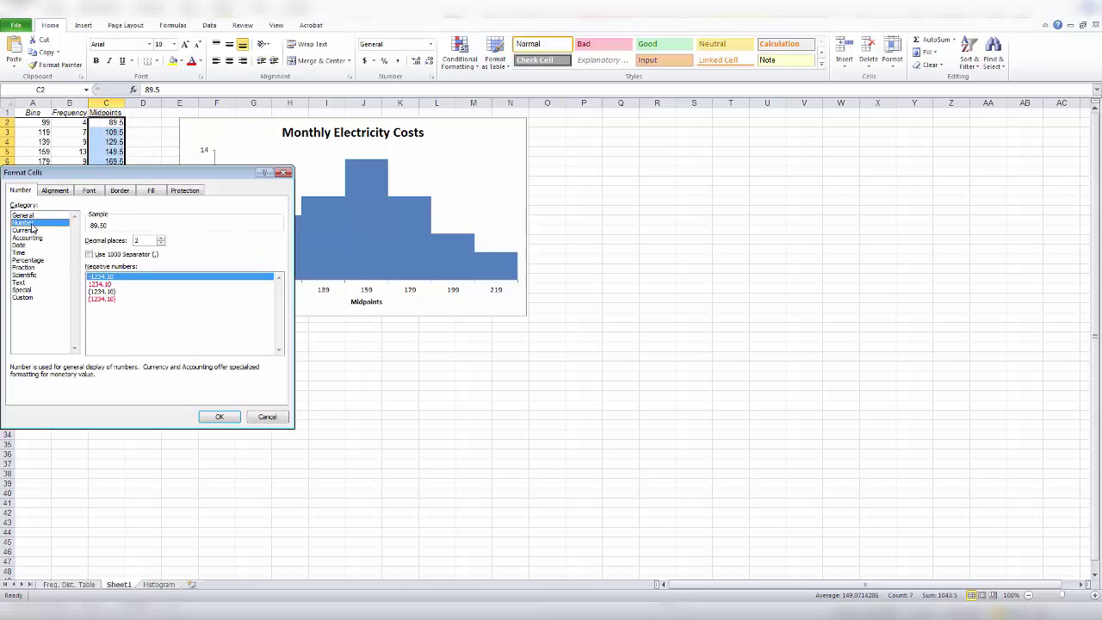
click(160, 244)
click(160, 244)
click(207, 418)
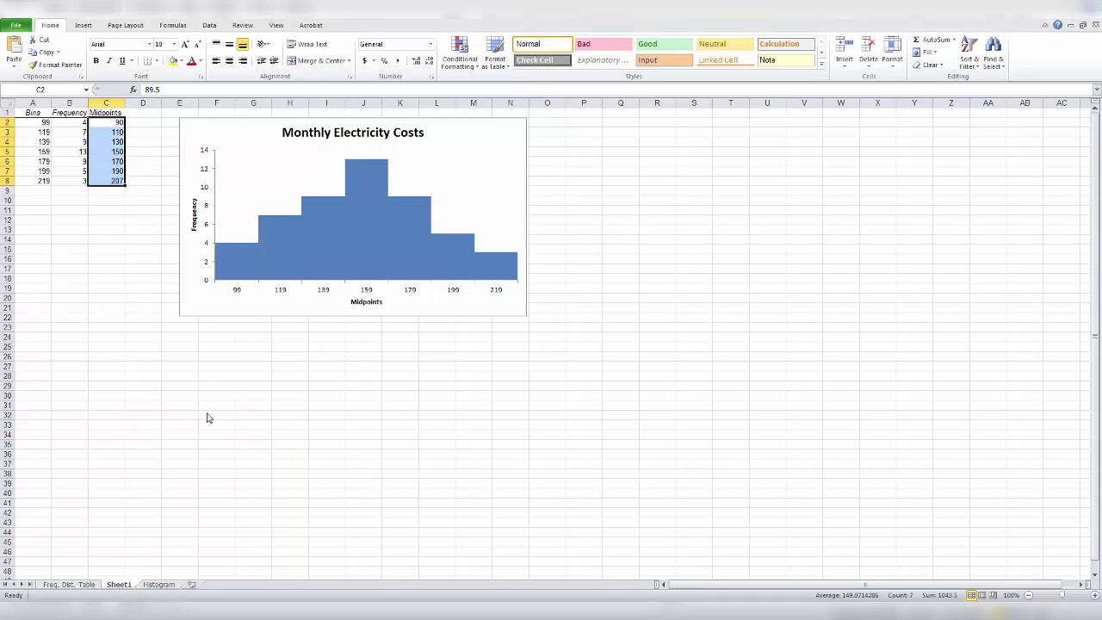
click(137, 151)
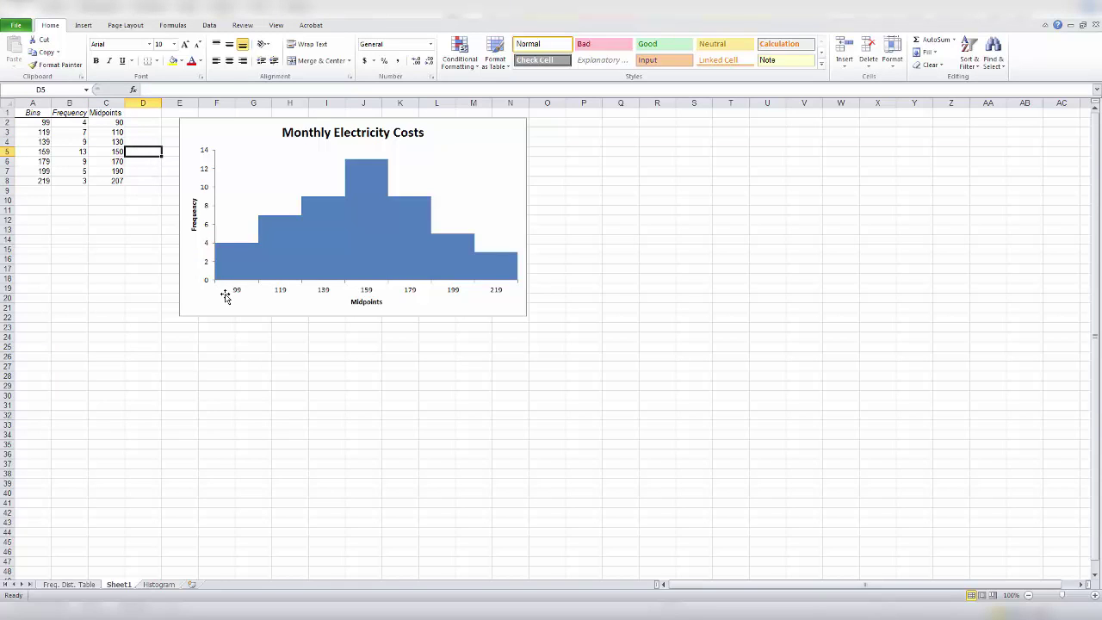
Use the midpoints in C2:C8 (90, 110, 130, 150, 170, 190, 207) as the histogram's horizontal axis labels
click(283, 291)
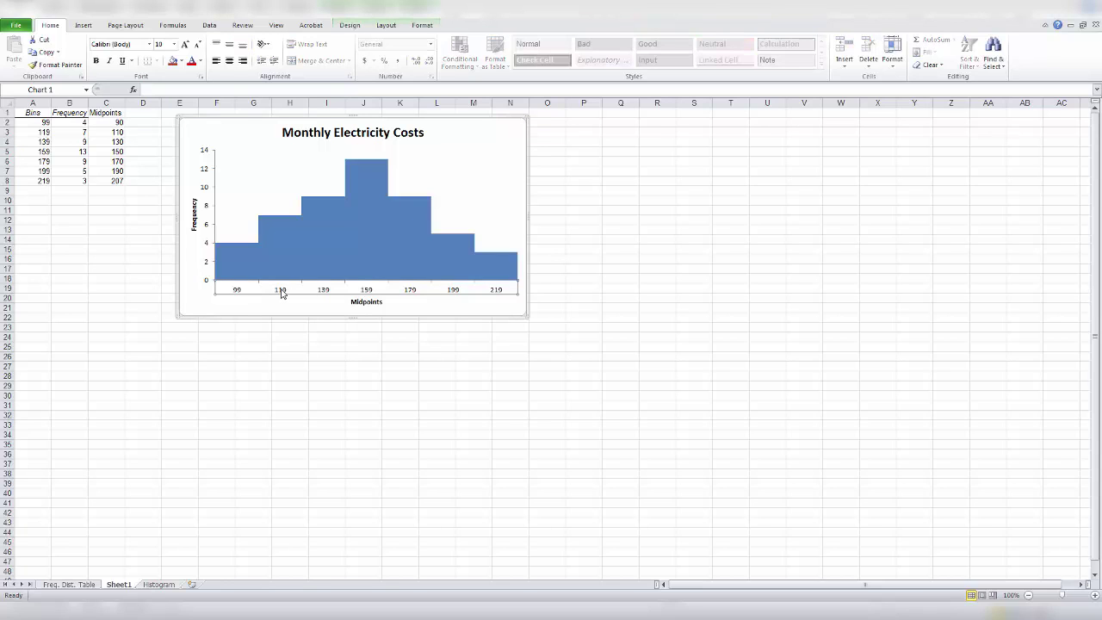
right_click(283, 293)
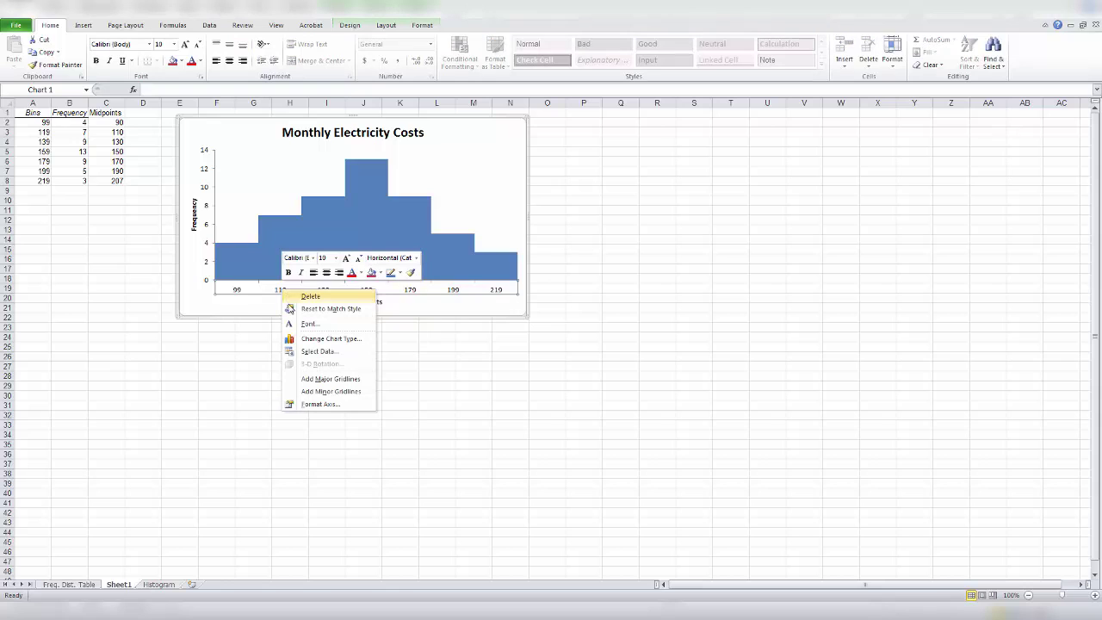
click(291, 352)
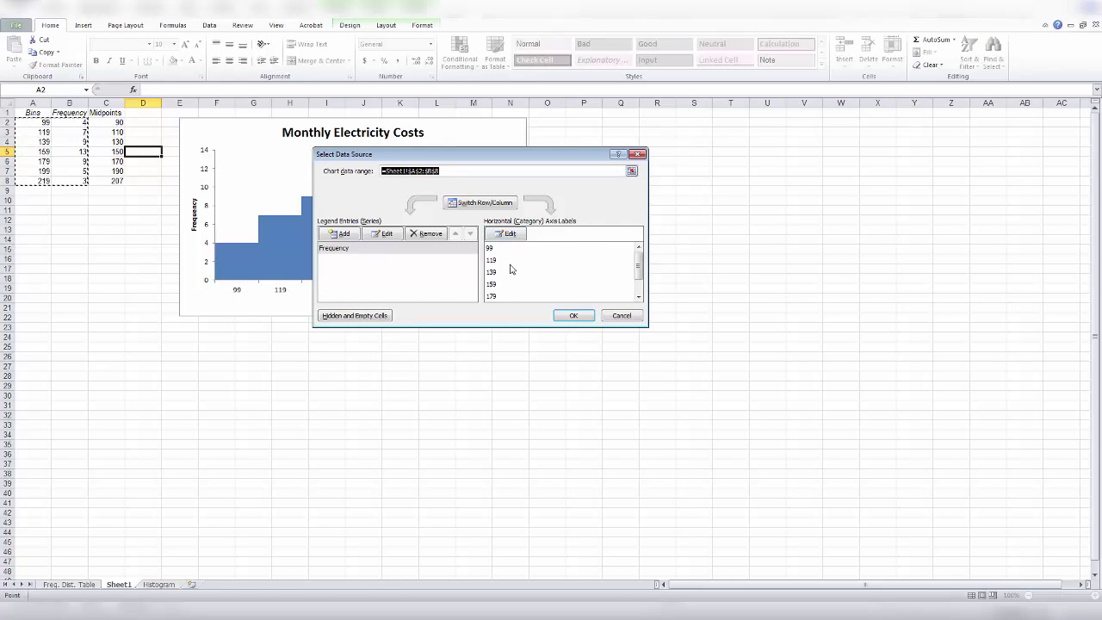
click(514, 236)
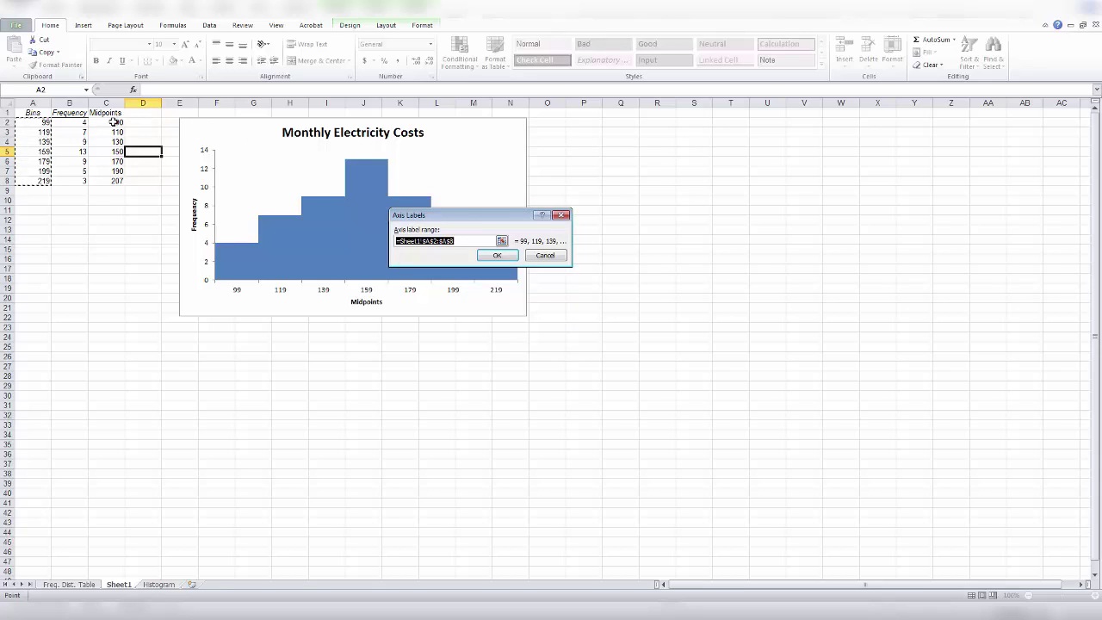
drag(112, 122, 110, 179)
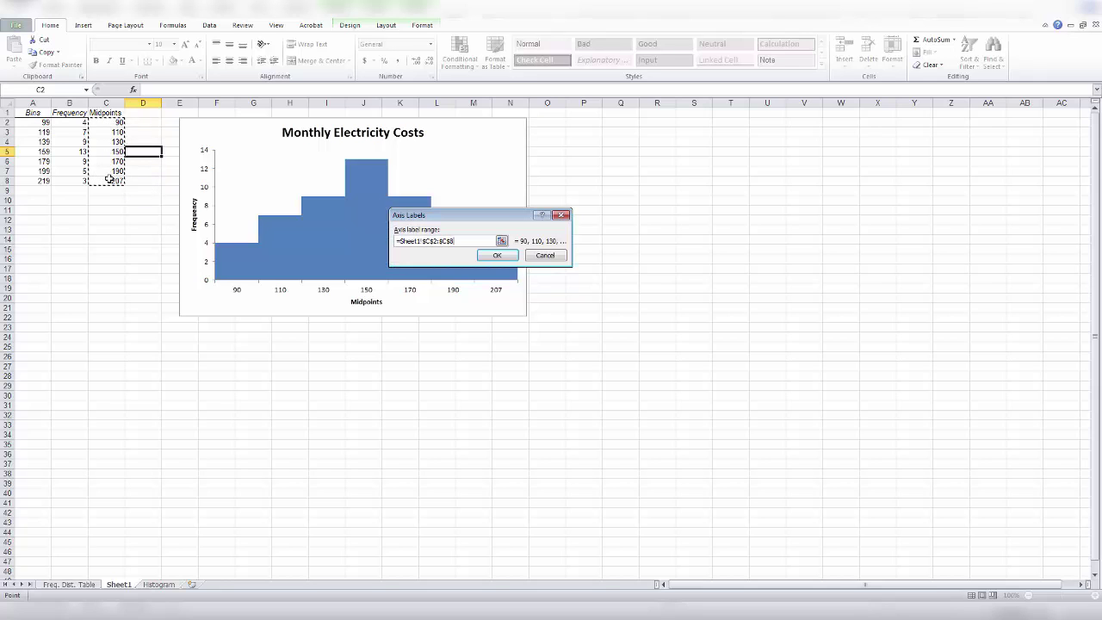
click(496, 256)
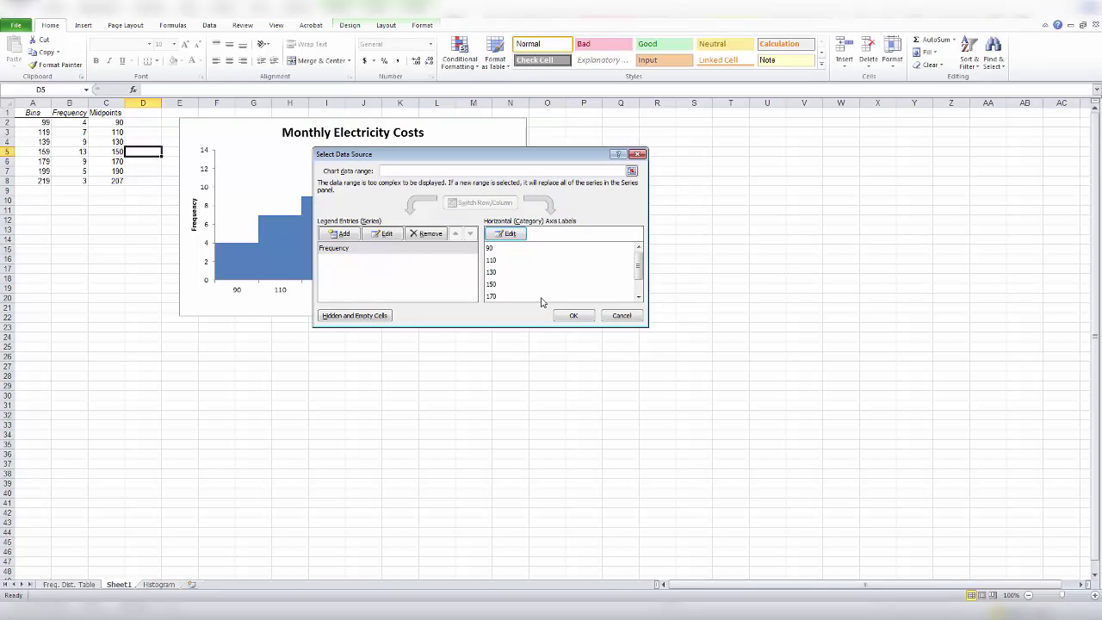
click(571, 317)
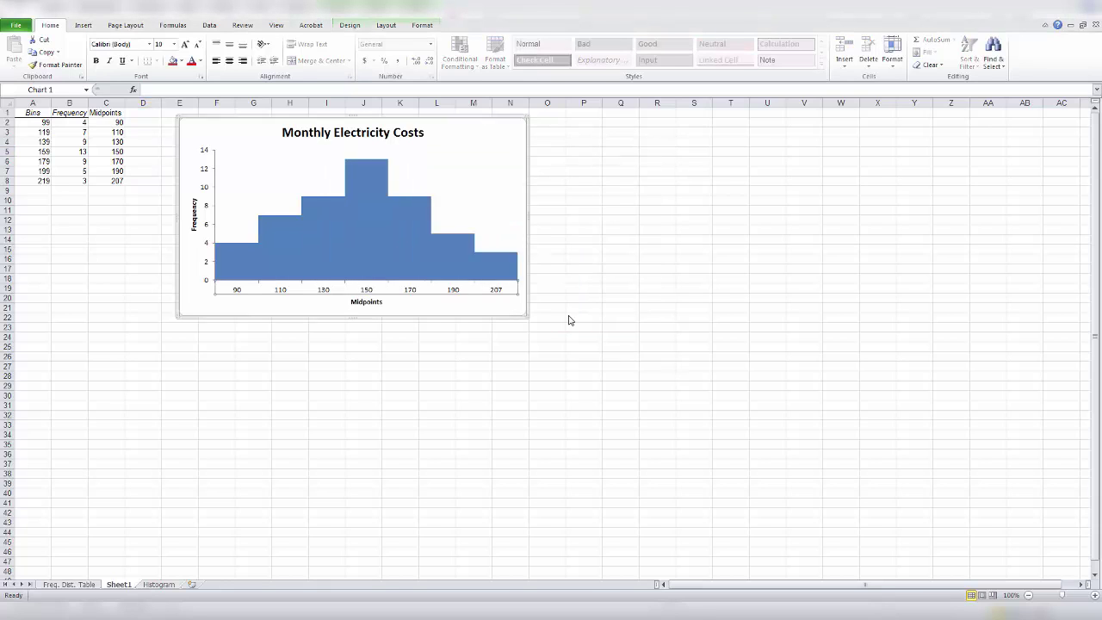
click(556, 298)
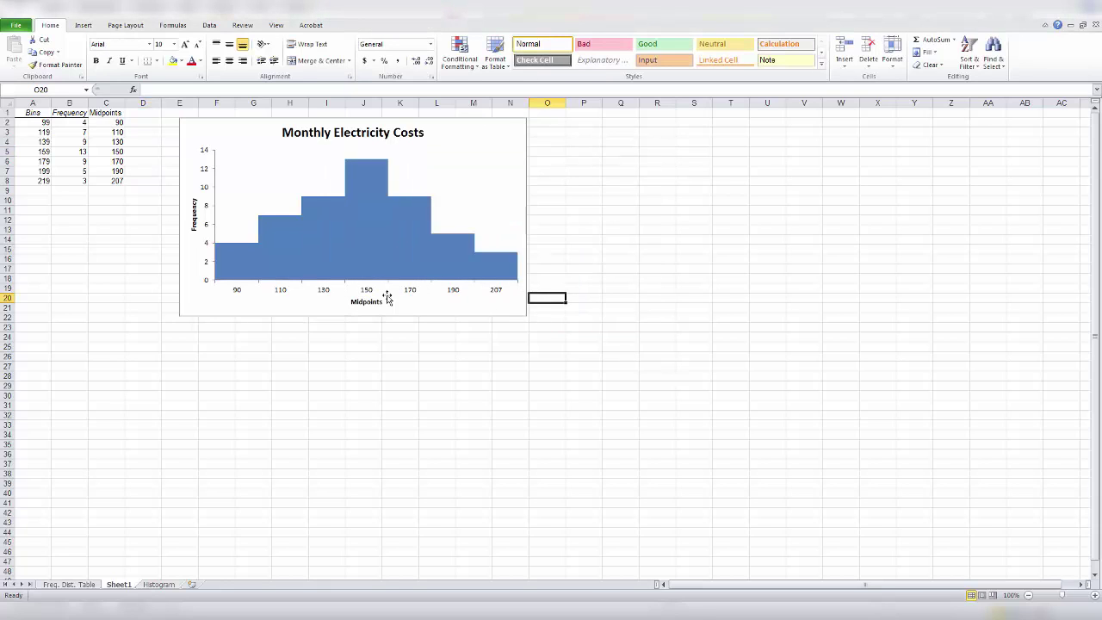